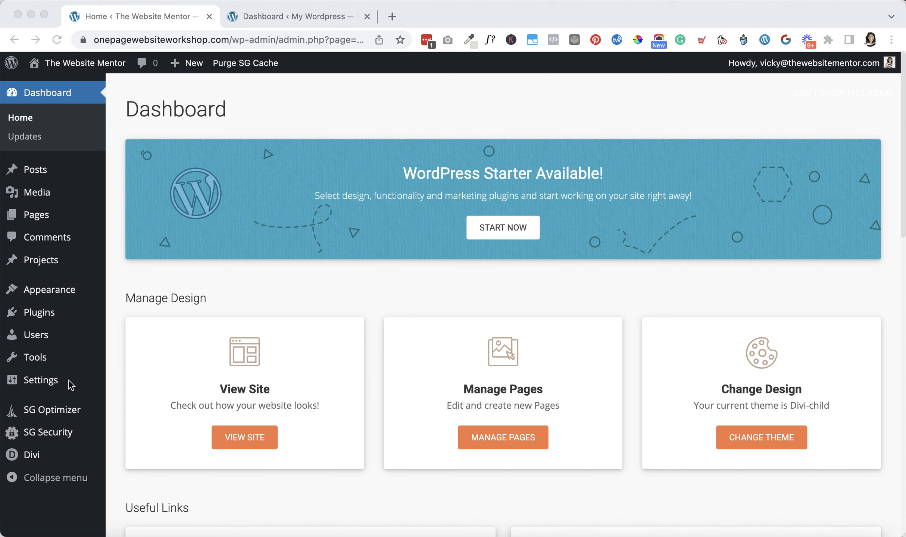
Open the Divi Theme Options of the source site
{"action": "left_click", "coordinate": [31, 455]}
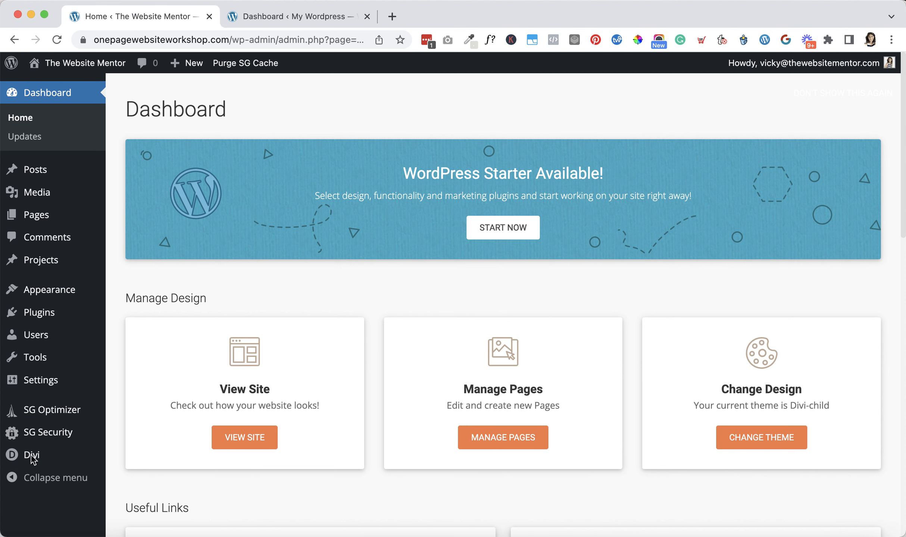
{"action": "mouse_move", "coordinate": [33, 459]}
{"action": "left_click", "coordinate": [150, 408]}
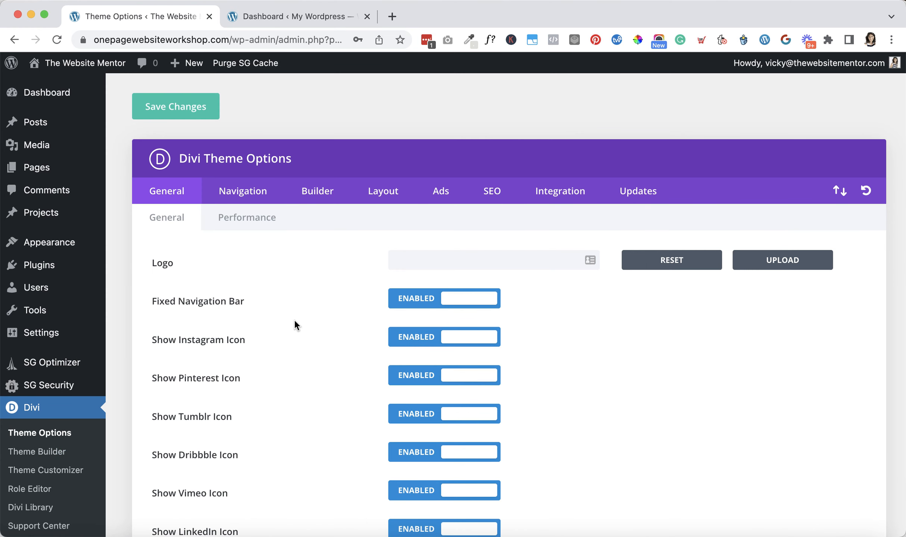
Examine the general theme options, including the color palette, social profile and custom CSS settings, and the update credential settings
{"action": "scroll", "coordinate": [443, 331], "scroll_direction": "down", "scroll_amount": 5}
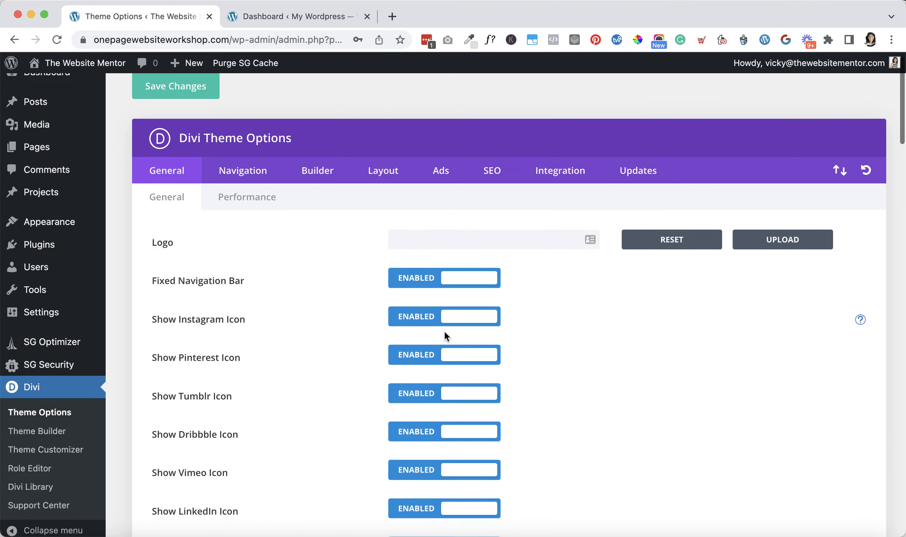
{"action": "scroll", "coordinate": [444, 332], "scroll_direction": "down", "scroll_amount": 20}
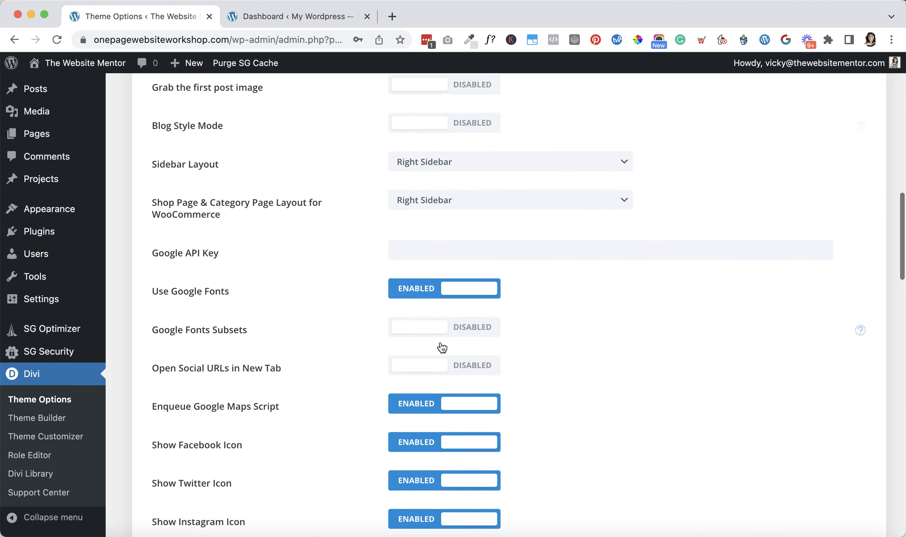
{"action": "scroll", "coordinate": [442, 348], "scroll_direction": "down", "scroll_amount": 5}
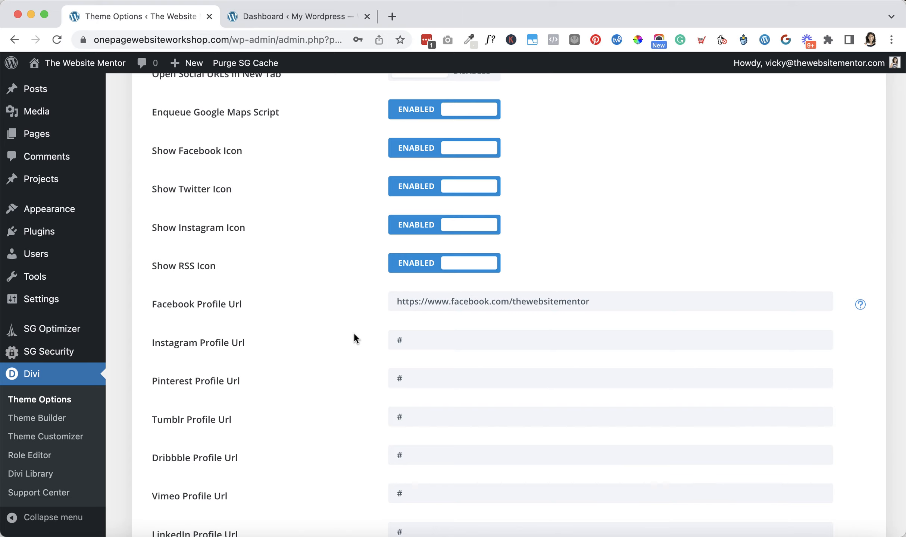
{"action": "scroll", "coordinate": [328, 371], "scroll_direction": "down", "scroll_amount": 18}
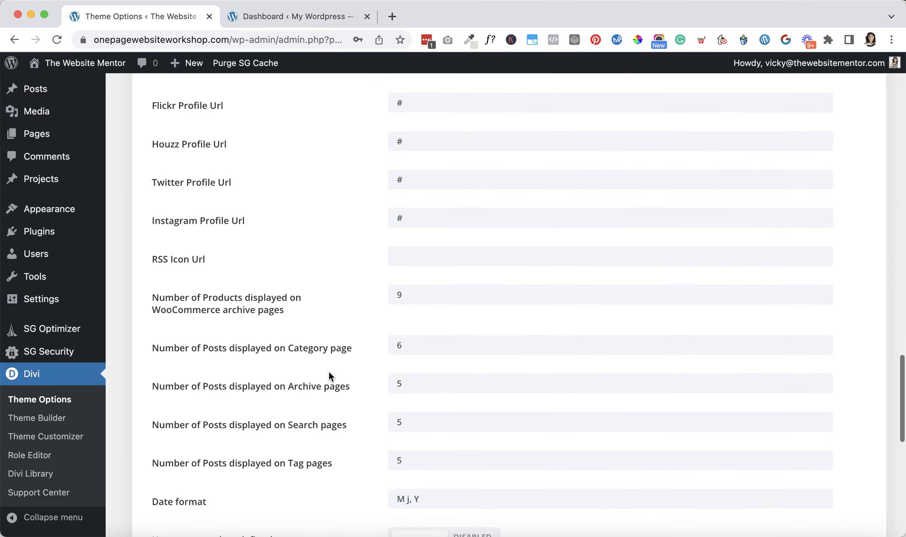
{"action": "scroll", "coordinate": [329, 371], "scroll_direction": "down", "scroll_amount": 6}
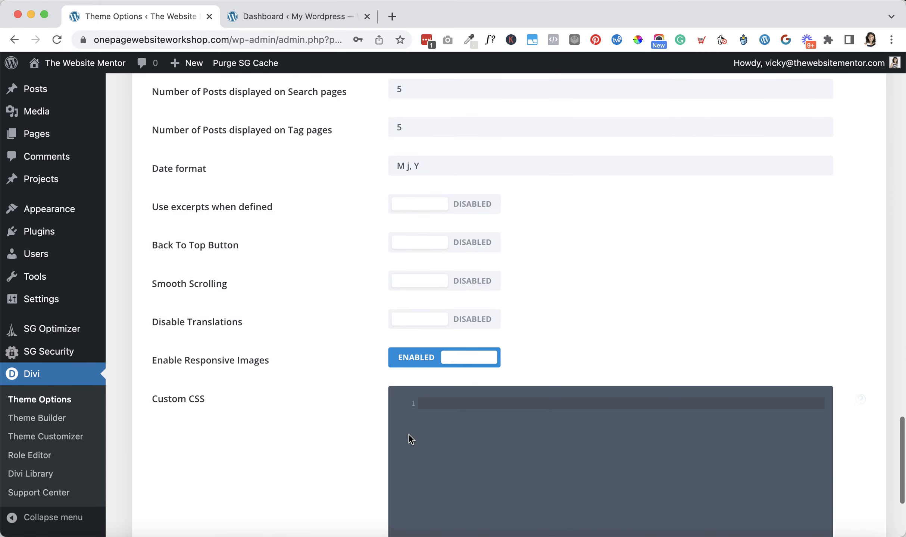
{"action": "scroll", "coordinate": [422, 400], "scroll_direction": "up", "scroll_amount": 20}
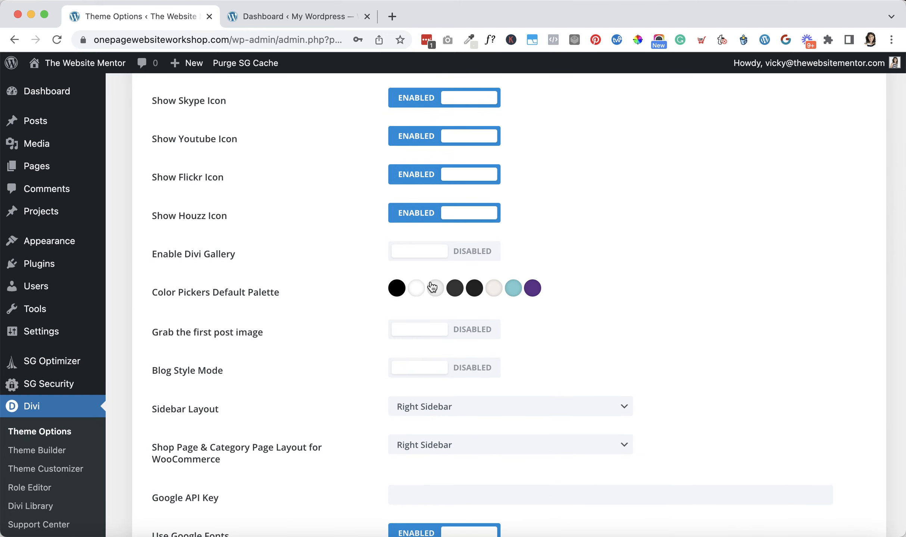
{"action": "scroll", "coordinate": [425, 297], "scroll_direction": "up", "scroll_amount": 14}
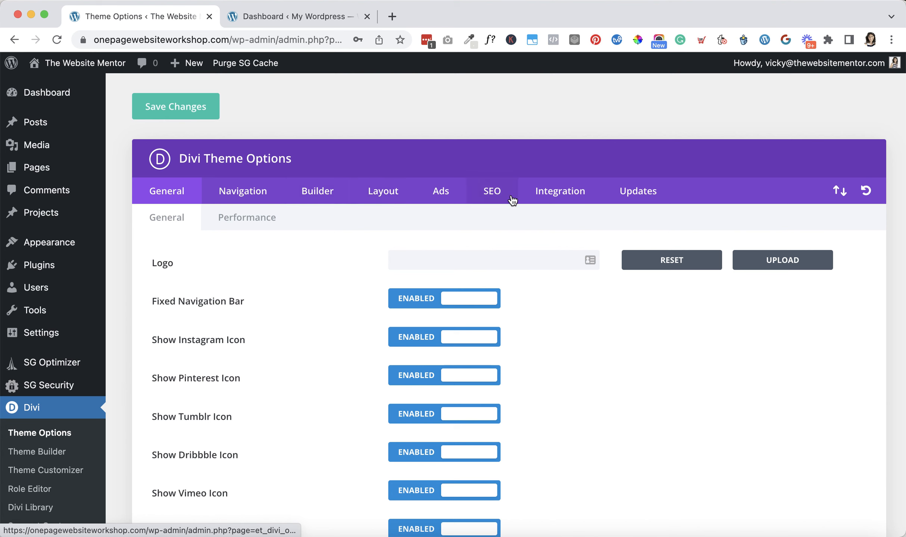
{"action": "left_click", "coordinate": [635, 193]}
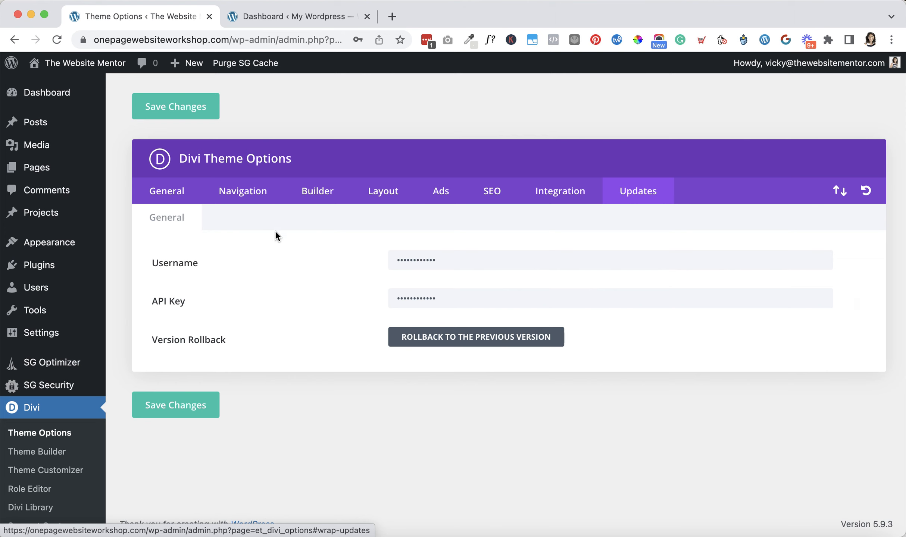
{"action": "left_click", "coordinate": [176, 195]}
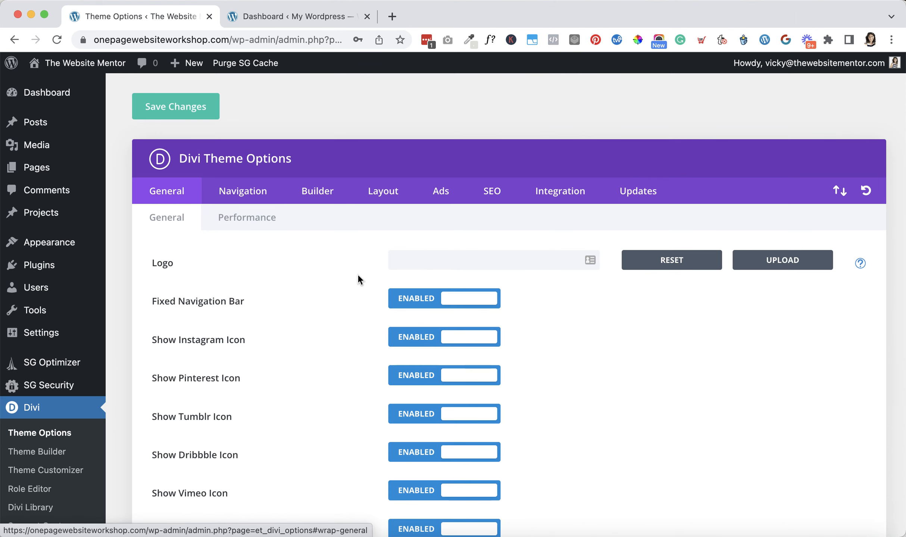
Export the Divi theme options as "Divi Theme Options - websitename" and close the Portability dialog
{"action": "left_click", "coordinate": [840, 191]}
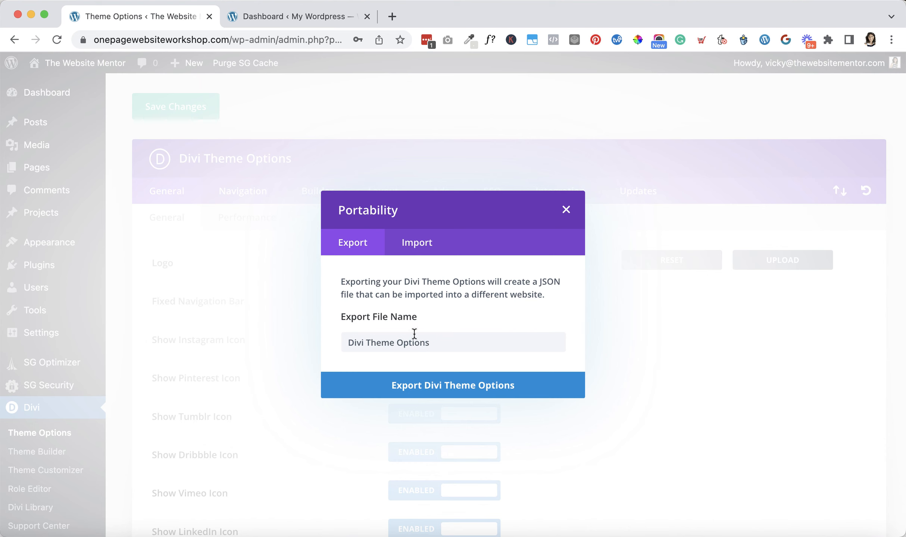
{"action": "left_click", "coordinate": [437, 341]}
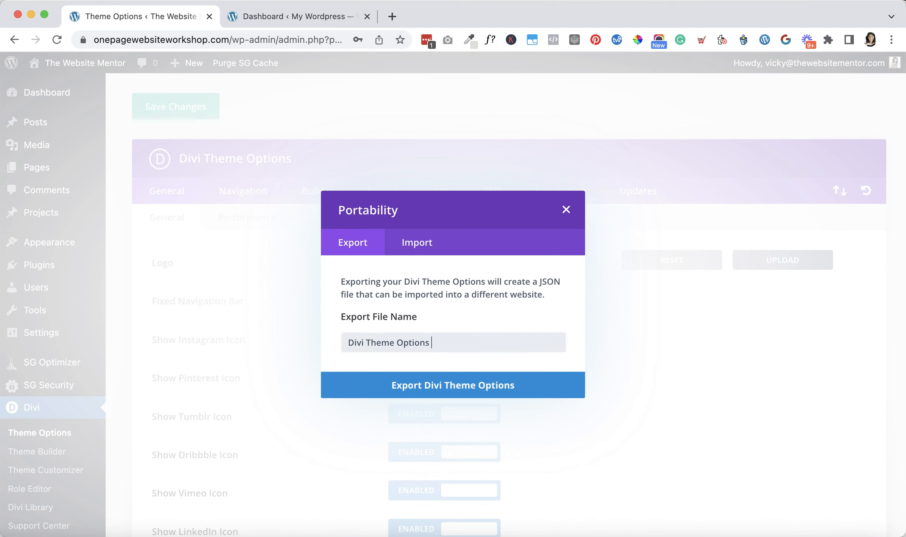
{"action": "type", "text": "- websitename"}
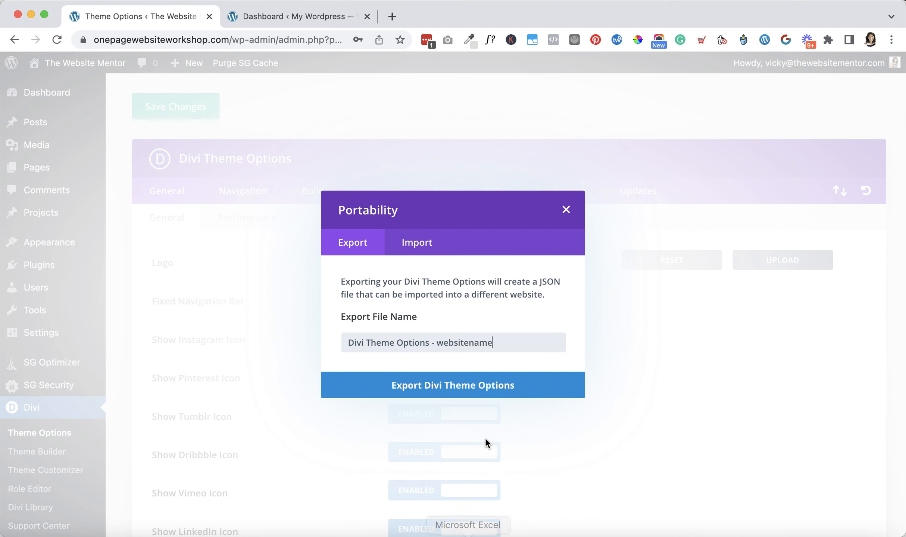
{"action": "left_click", "coordinate": [442, 389]}
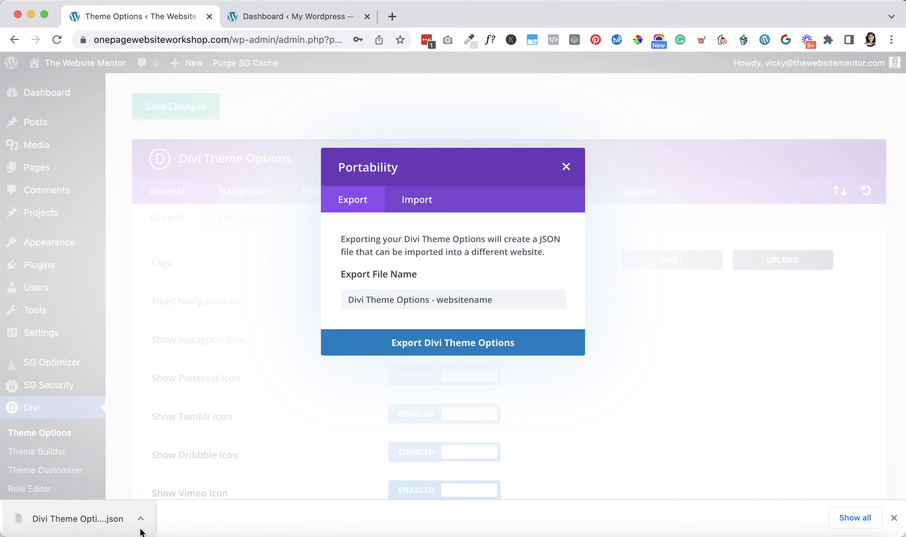
{"action": "left_click", "coordinate": [565, 167]}
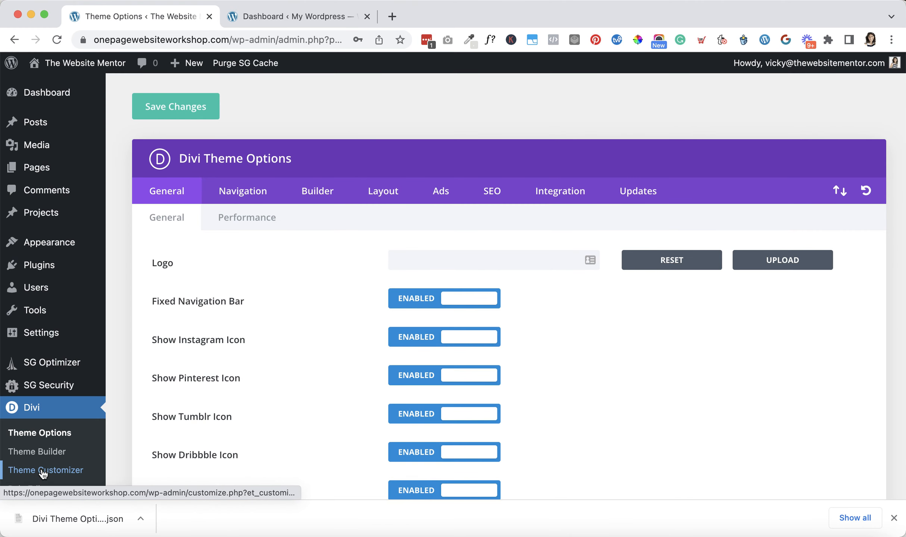
Export the Theme Customizer settings as "Divi Customizer Settings - websitename" and leave the customizer
{"action": "left_click", "coordinate": [54, 475]}
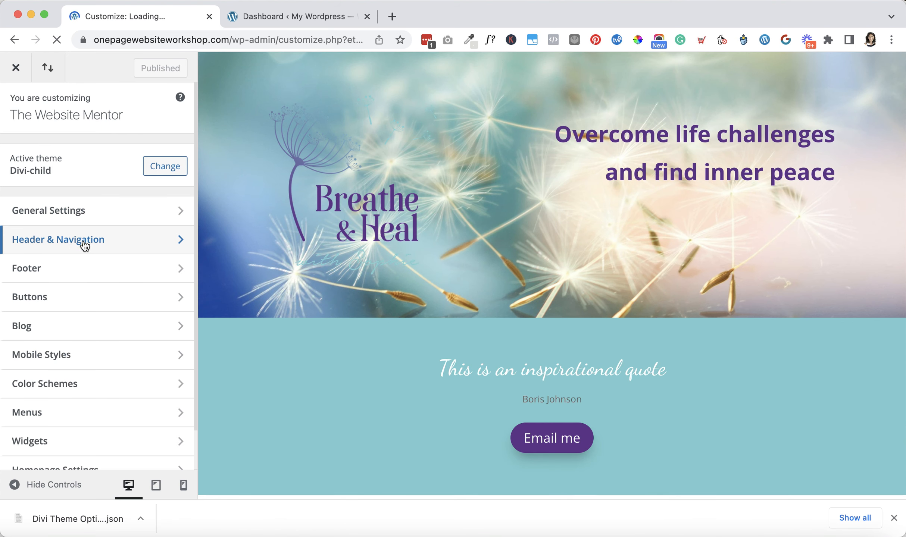
{"action": "left_click", "coordinate": [48, 70]}
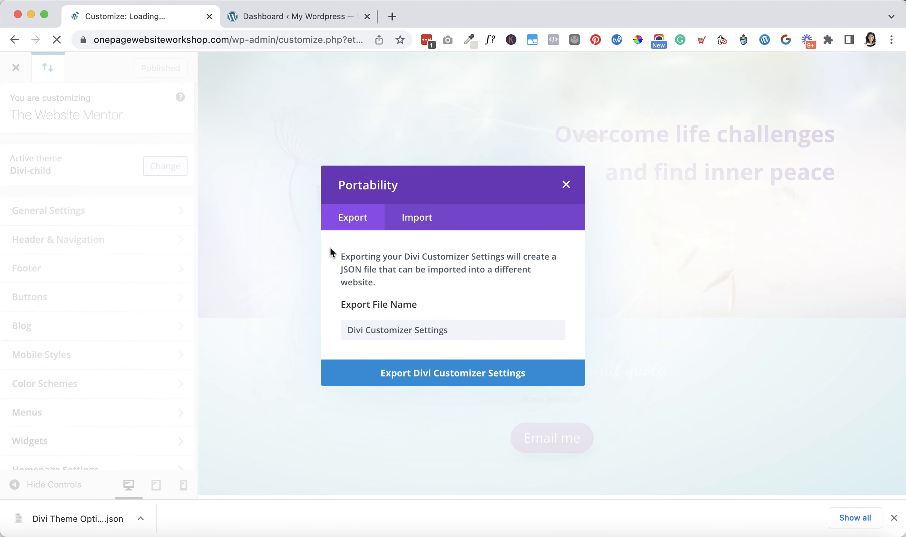
{"action": "left_click", "coordinate": [467, 332]}
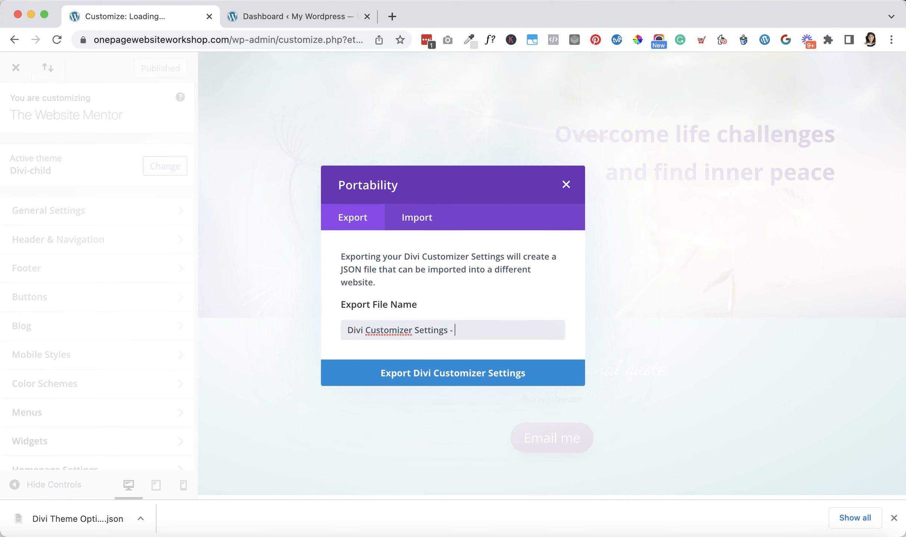
{"action": "type", "text": "- websitename"}
{"action": "left_click", "coordinate": [450, 373]}
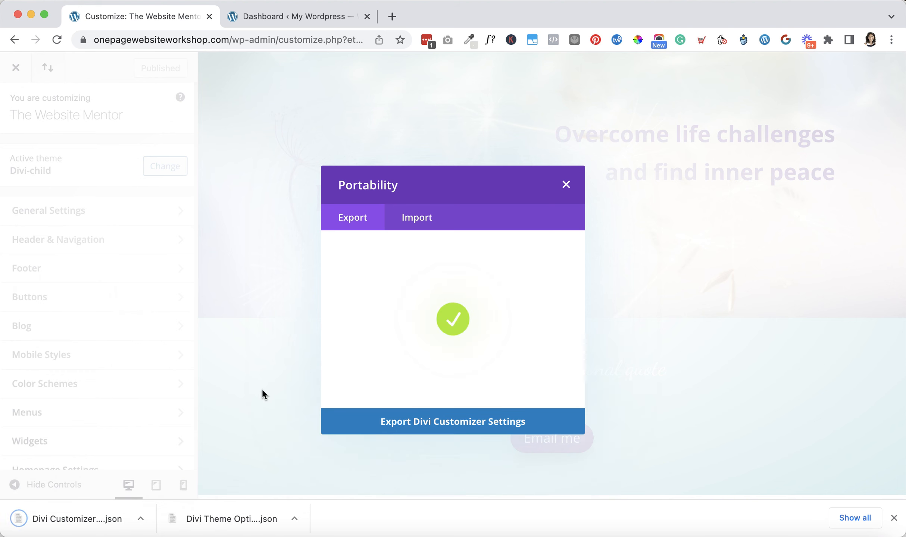
{"action": "left_click", "coordinate": [565, 185]}
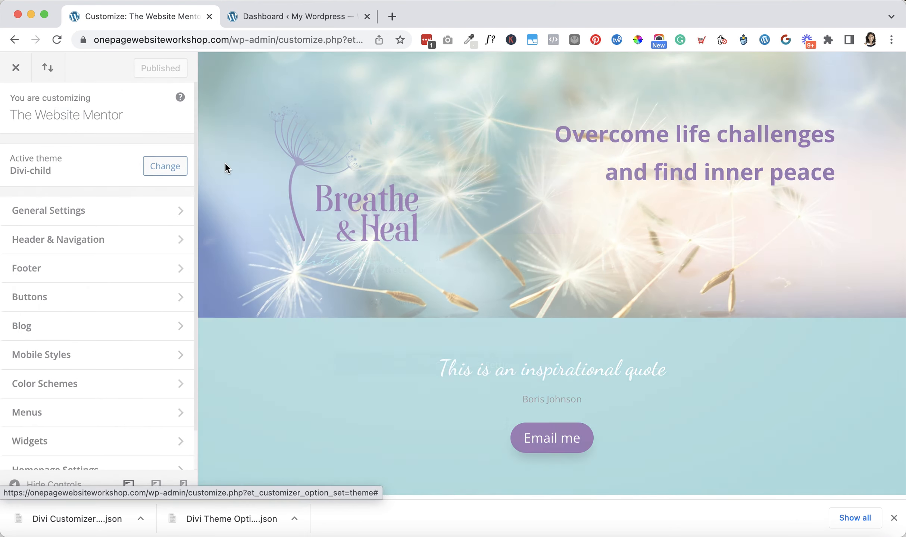
{"action": "left_click", "coordinate": [15, 68]}
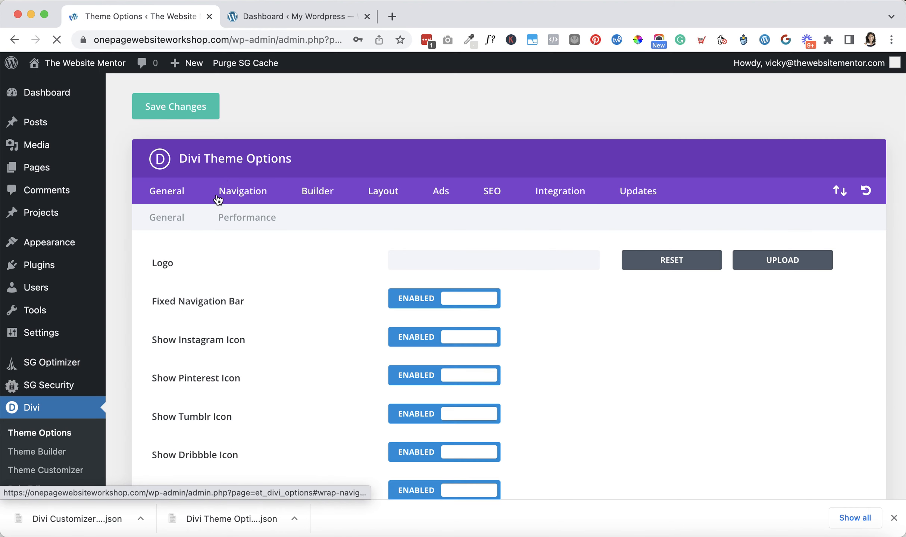
Open the Holding Page from the list of all pages for editing with Divi
{"action": "mouse_move", "coordinate": [40, 172]}
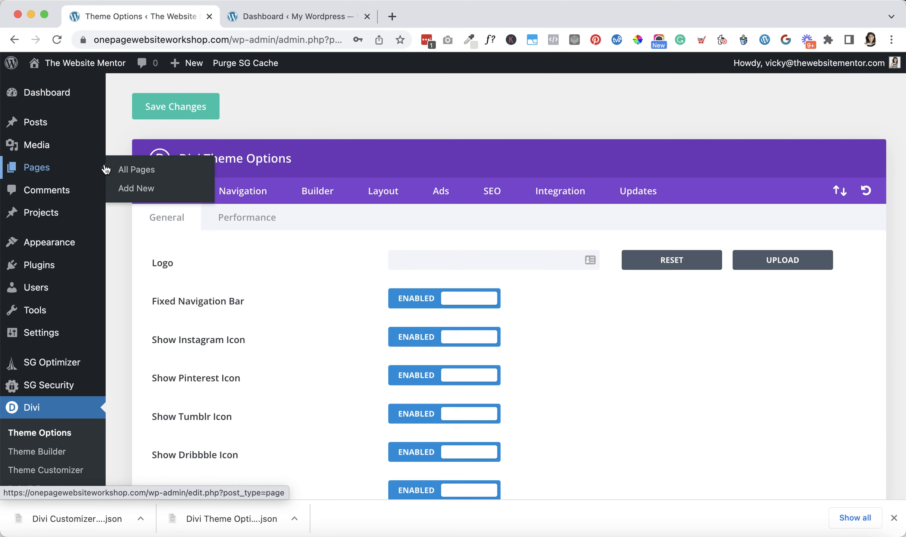
{"action": "left_click", "coordinate": [124, 172]}
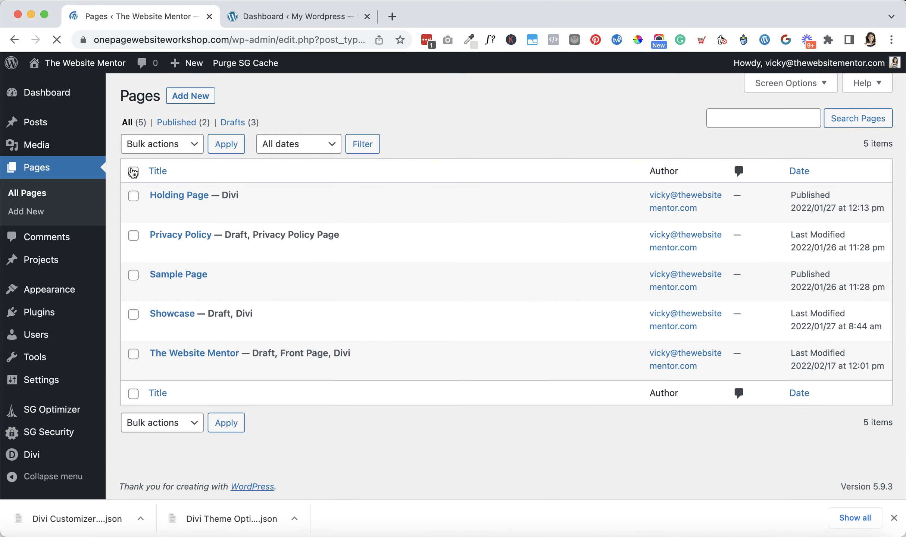
{"action": "mouse_move", "coordinate": [181, 197]}
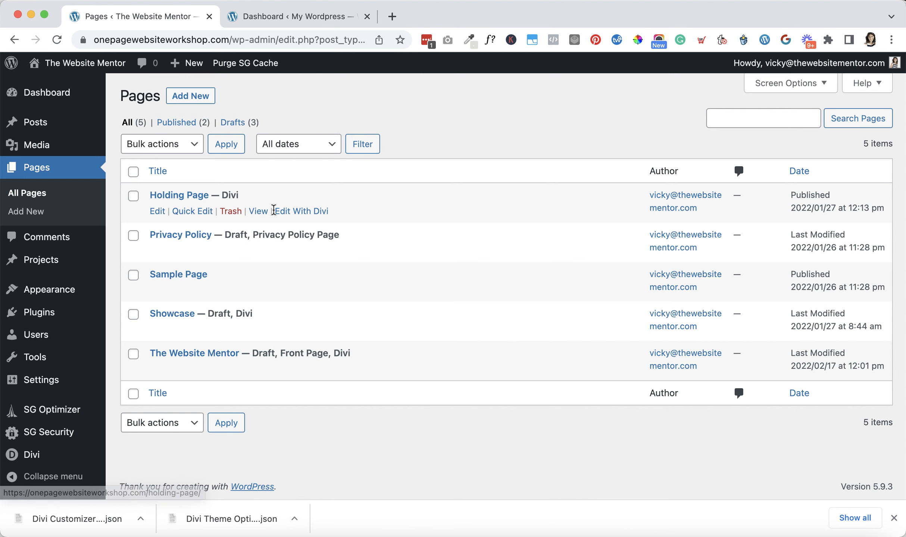
{"action": "left_click", "coordinate": [295, 216]}
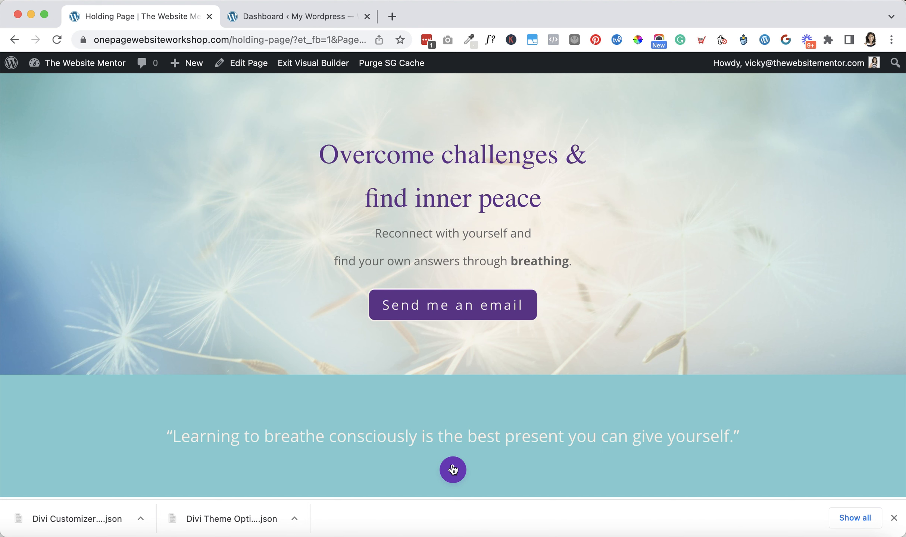
Export the page's Divi Builder layout as "Holding Page - websitename" and close the Portability dialog
{"action": "left_click", "coordinate": [453, 469]}
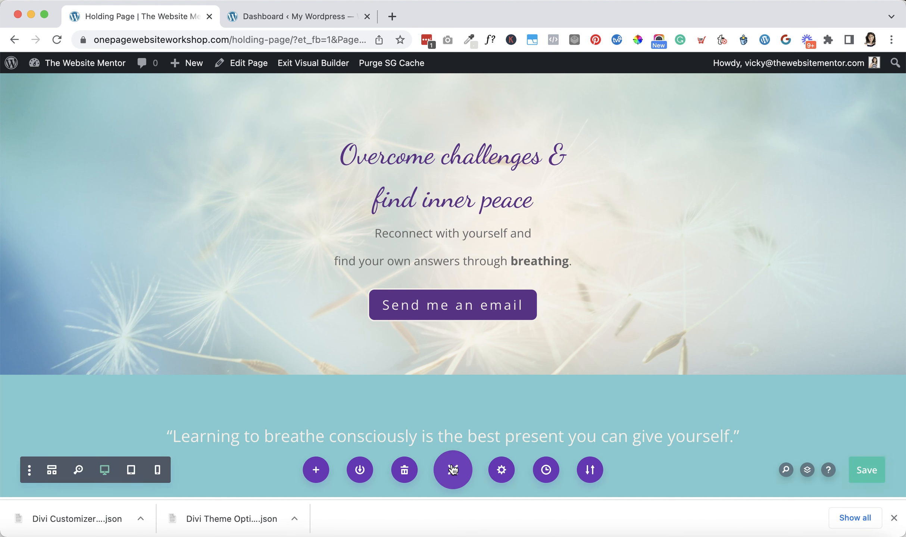
{"action": "left_click", "coordinate": [586, 471]}
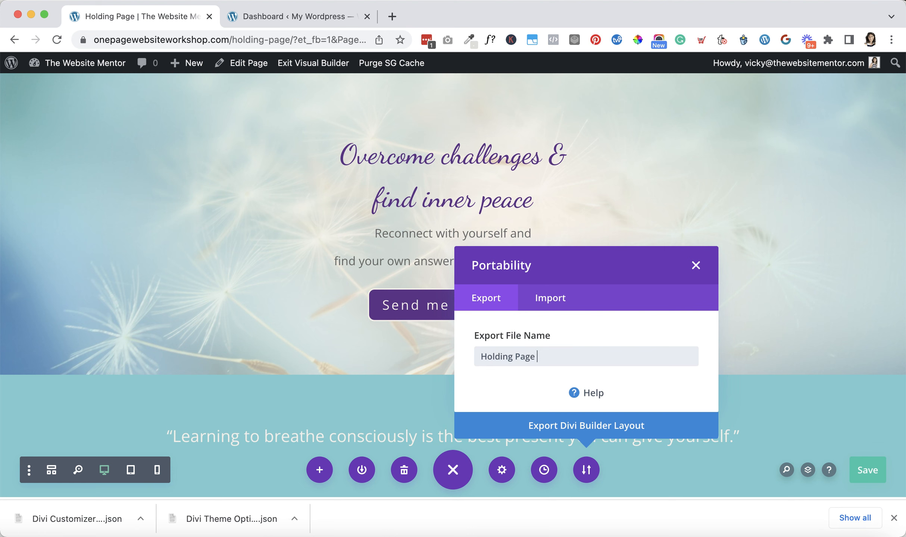
{"action": "type", "text": "- websiten"}
{"action": "type", "text": "ma"}
{"action": "key", "text": "BackSpace"}
{"action": "key", "text": "BackSpace"}
{"action": "type", "text": "ame"}
{"action": "left_click", "coordinate": [573, 430]}
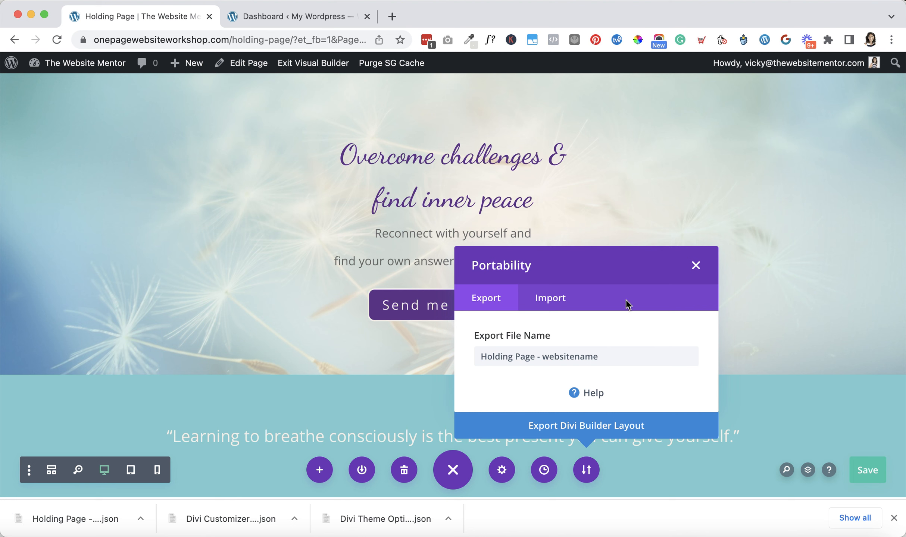
{"action": "left_click", "coordinate": [695, 265]}
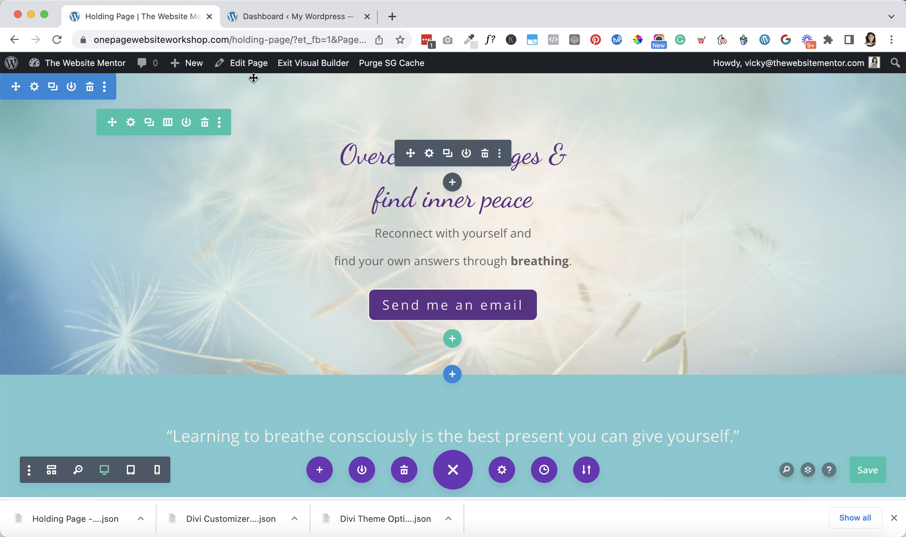
Switch to the wp4kids.com dashboard, open its Divi Theme Options and look through the general settings
{"action": "left_click", "coordinate": [279, 17]}
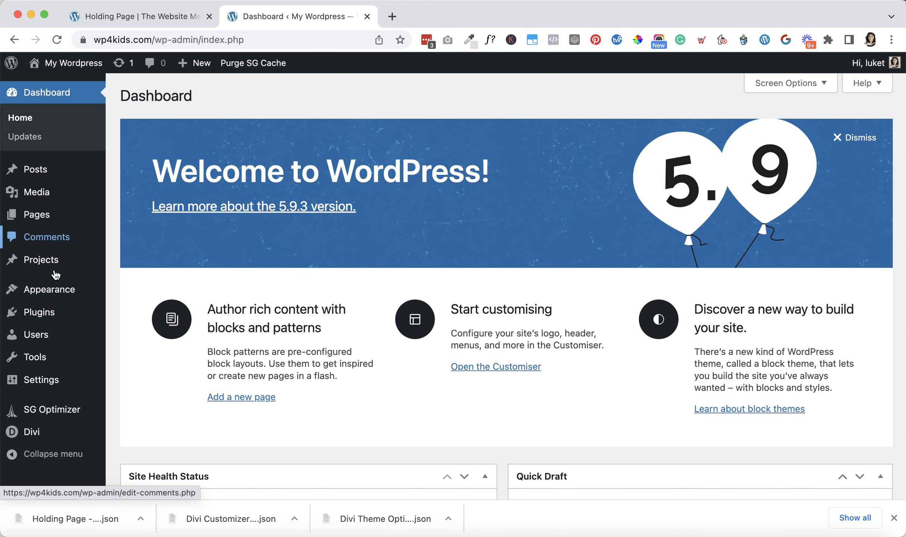
{"action": "mouse_move", "coordinate": [48, 433]}
{"action": "left_click", "coordinate": [153, 370]}
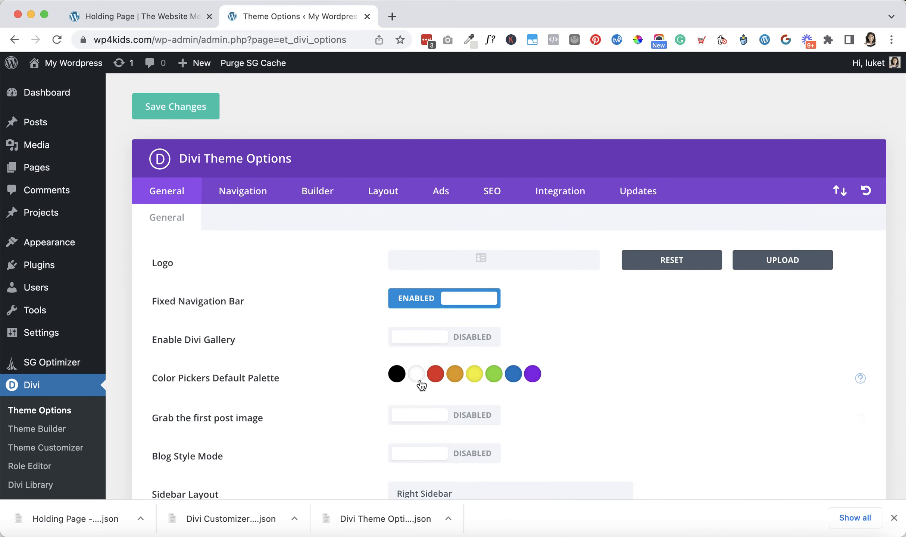
{"action": "scroll", "coordinate": [453, 385], "scroll_direction": "down", "scroll_amount": 4}
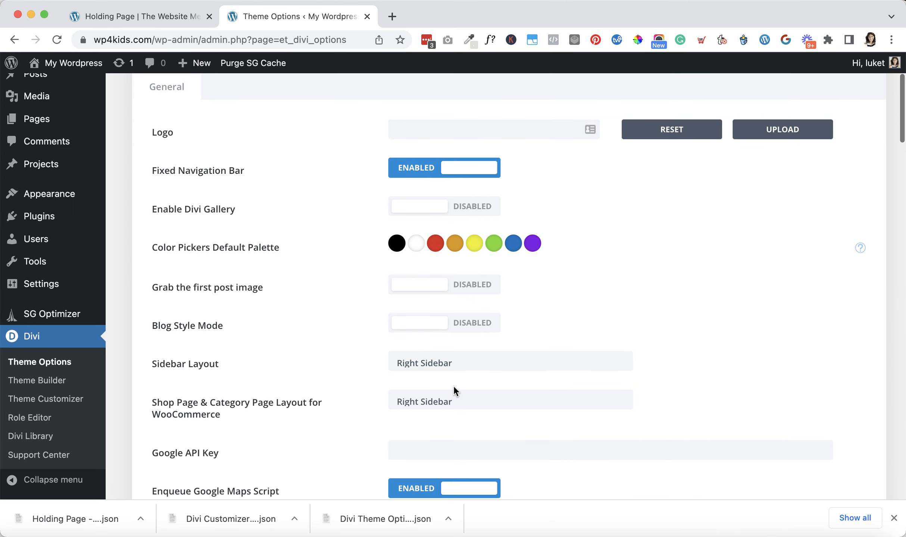
{"action": "scroll", "coordinate": [453, 386], "scroll_direction": "down", "scroll_amount": 10}
{"action": "scroll", "coordinate": [453, 385], "scroll_direction": "down", "scroll_amount": 9}
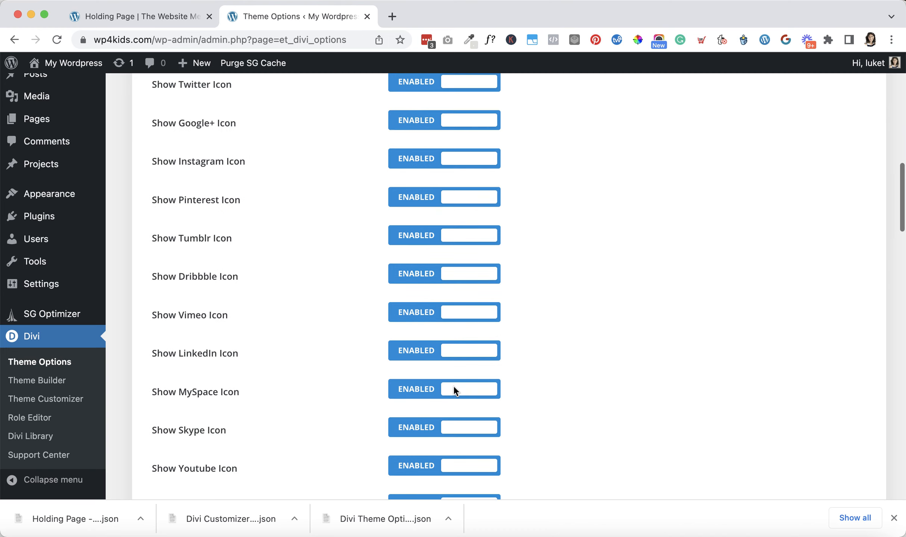
{"action": "scroll", "coordinate": [453, 385], "scroll_direction": "up", "scroll_amount": 20}
{"action": "scroll", "coordinate": [454, 386], "scroll_direction": "up", "scroll_amount": 2}
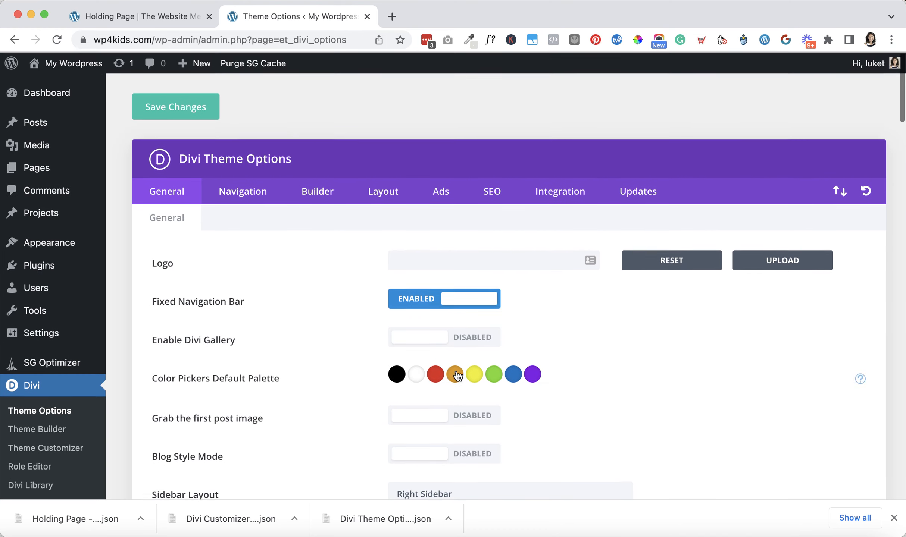
Load the downloaded Divi Theme Options file for import in the theme options' Portability dialog
{"action": "left_click", "coordinate": [840, 191]}
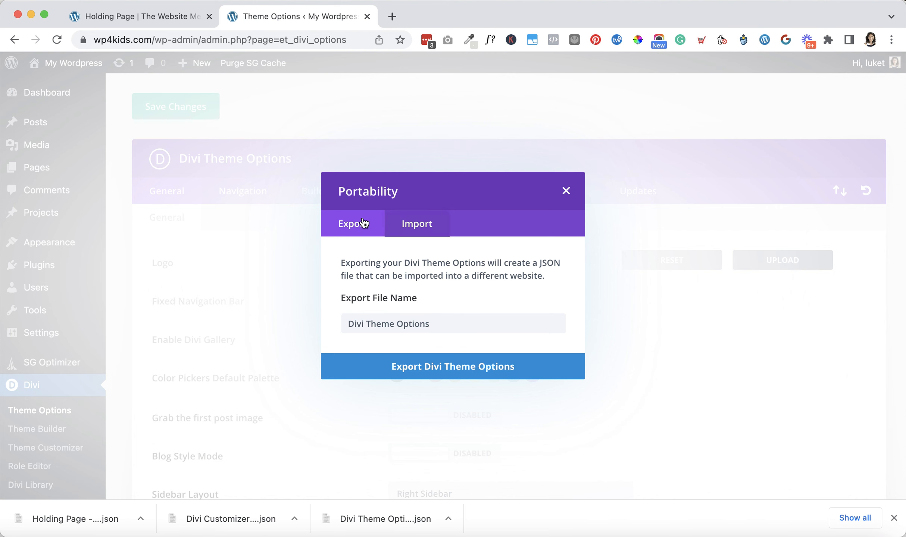
{"action": "left_click", "coordinate": [415, 223]}
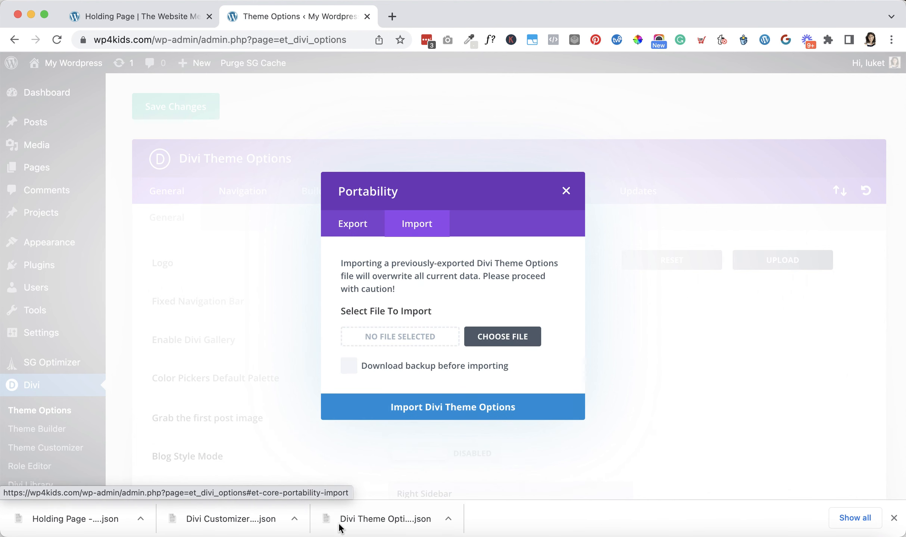
{"action": "left_click_drag", "start_coordinate": [374, 519], "coordinate": [384, 339]}
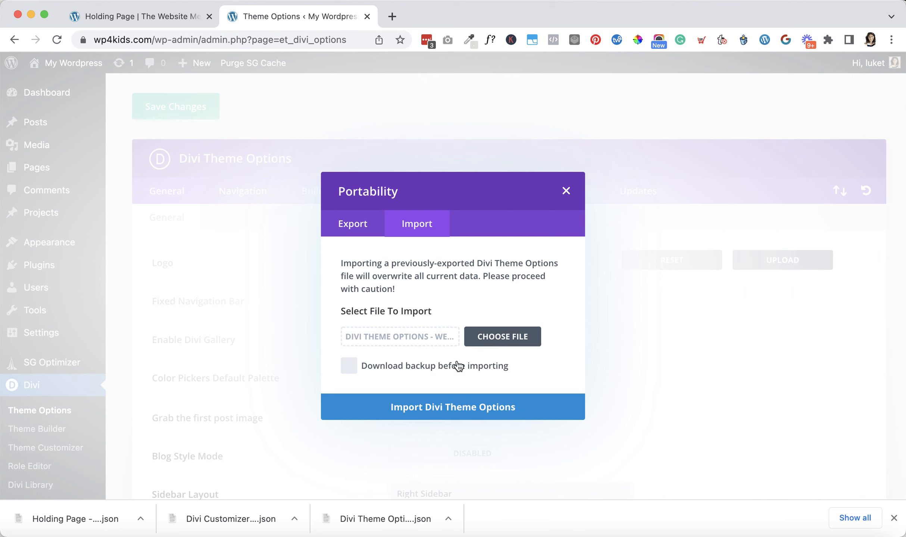
Try to import the already loaded Divi Theme Options file without making a backup
{"action": "left_click", "coordinate": [504, 344]}
{"action": "left_click", "coordinate": [598, 396]}
{"action": "left_click", "coordinate": [443, 408]}
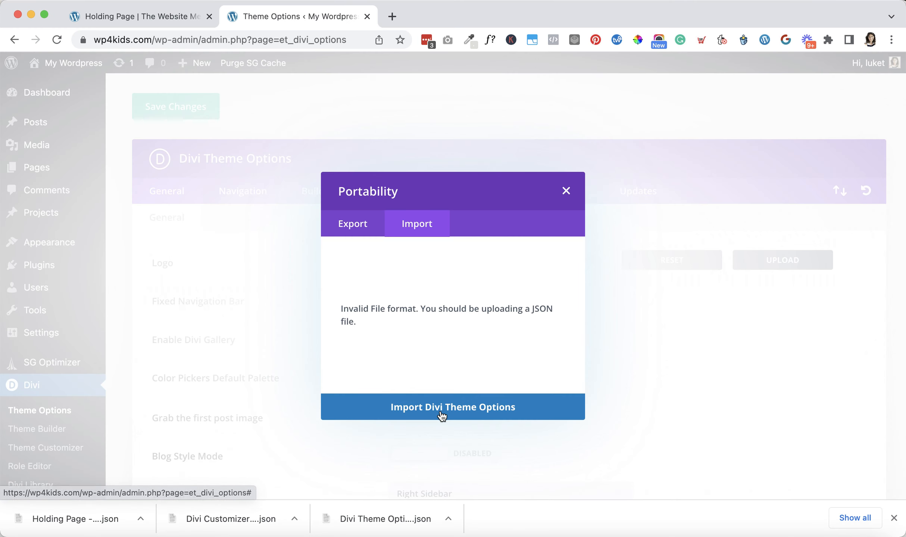
{"action": "left_click", "coordinate": [364, 237]}
{"action": "left_click", "coordinate": [415, 229]}
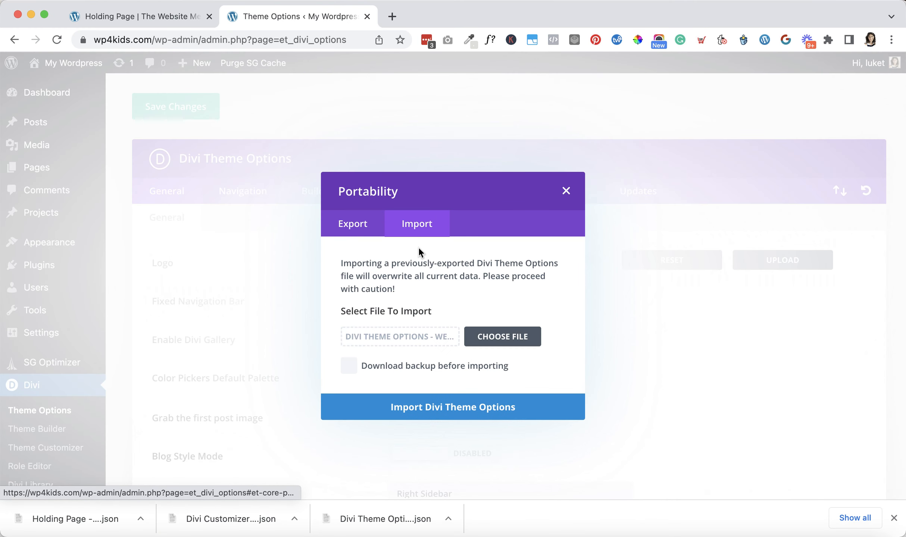
{"action": "left_click", "coordinate": [441, 411]}
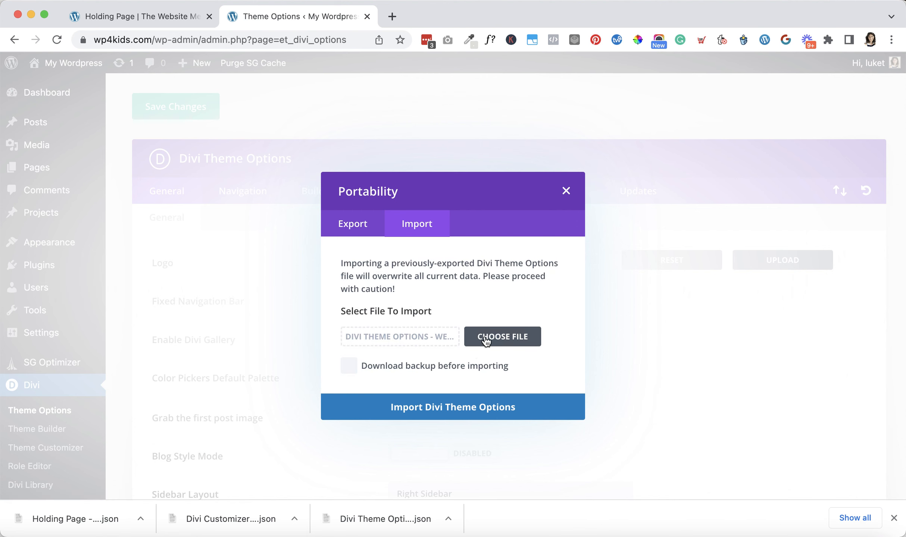
Choose Divi Theme Options - websitename.json from the Downloads folder, import it and close the Portability dialog
{"action": "left_click", "coordinate": [493, 341]}
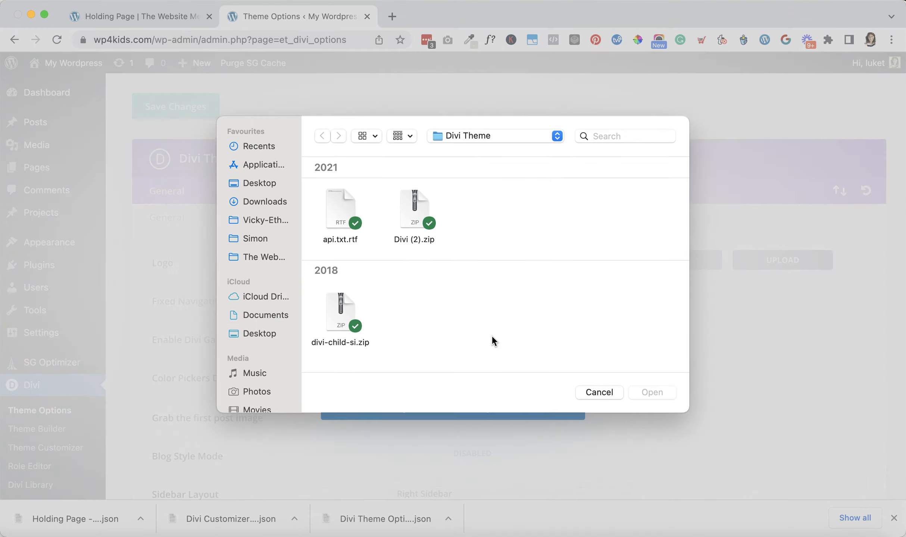
{"action": "left_click", "coordinate": [263, 207]}
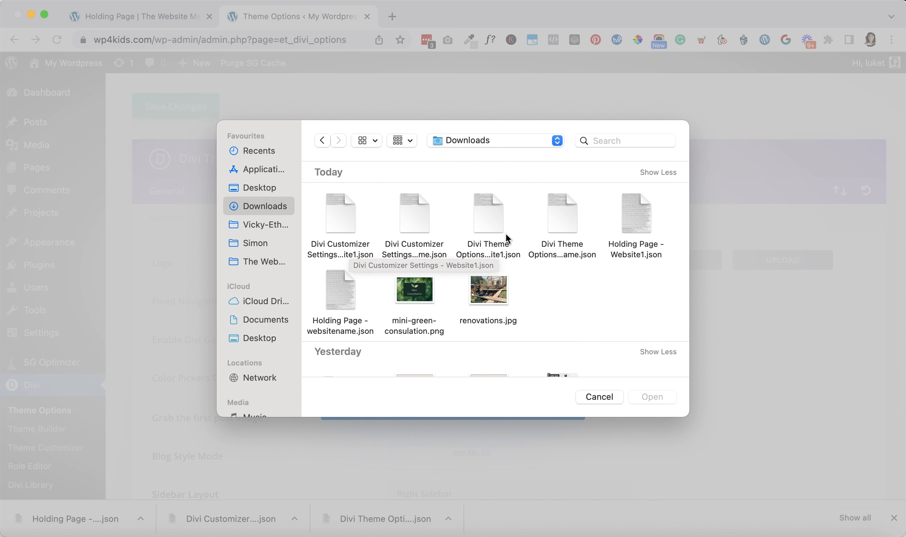
{"action": "double_click", "coordinate": [556, 243]}
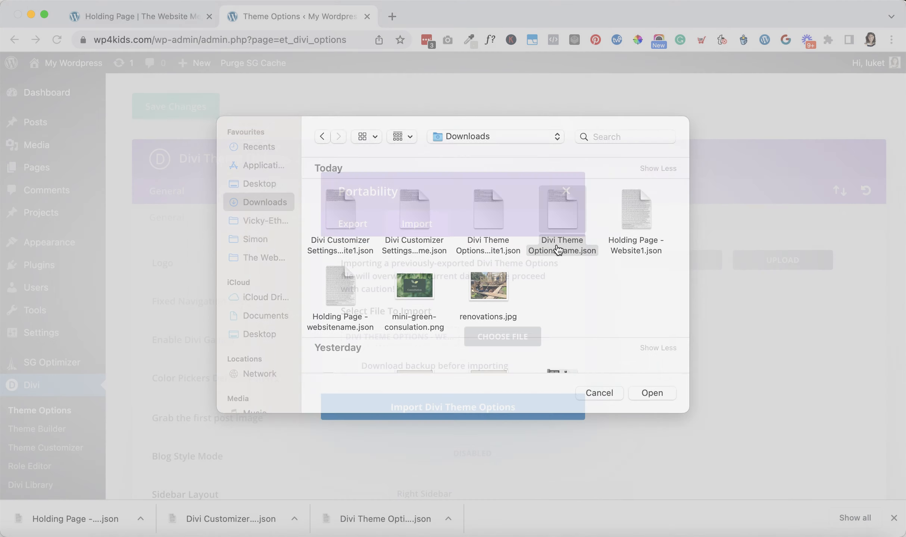
{"action": "left_click", "coordinate": [479, 410]}
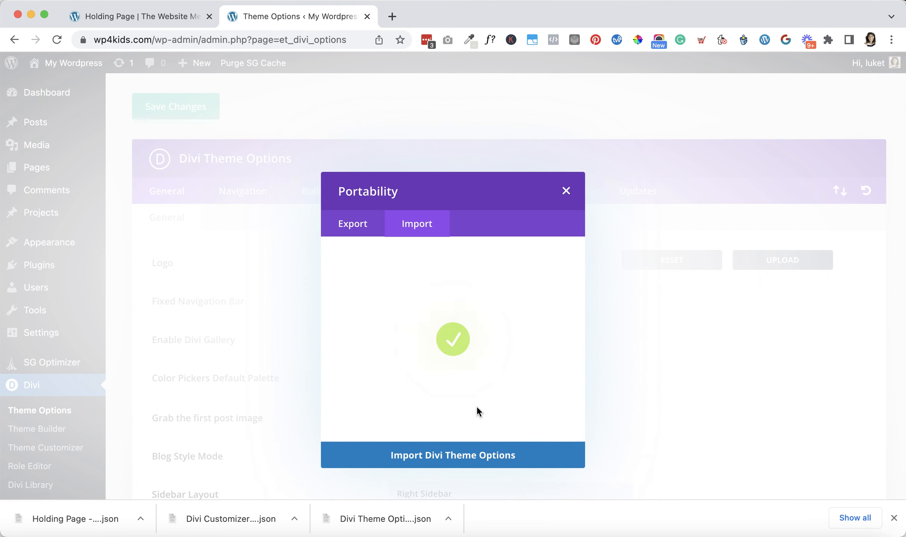
{"action": "left_click", "coordinate": [566, 191]}
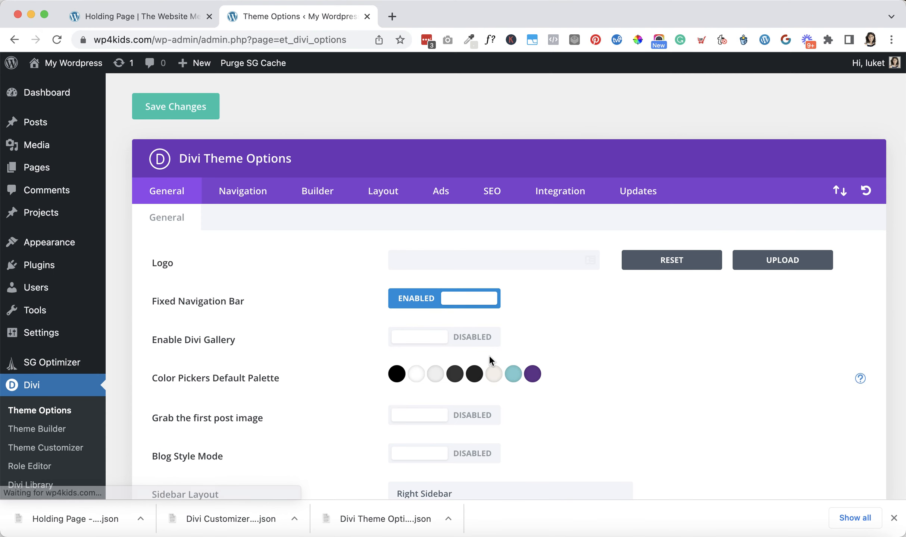
Import the downloaded Divi Customizer Settings file into the Theme Customizer and leave the customizer
{"action": "scroll", "coordinate": [471, 382], "scroll_direction": "down", "scroll_amount": 1}
{"action": "scroll", "coordinate": [470, 382], "scroll_direction": "down", "scroll_amount": 20}
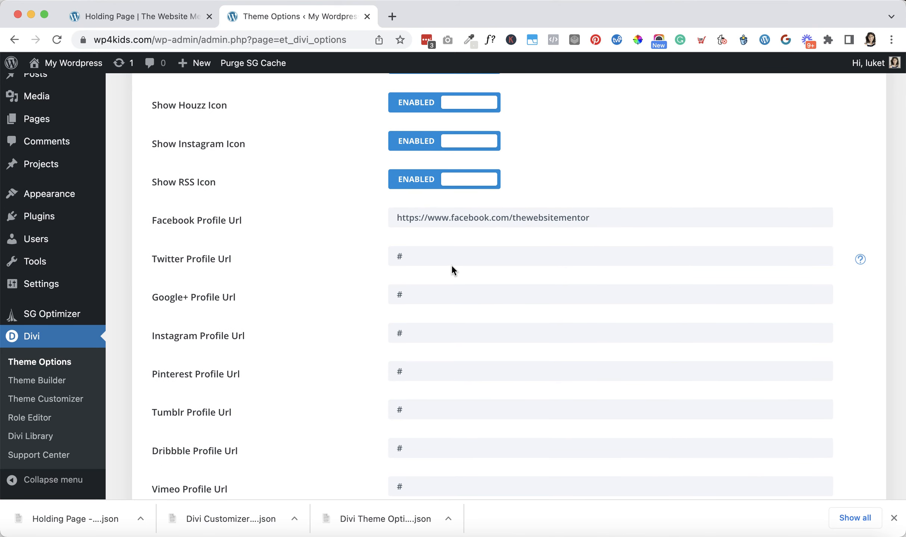
{"action": "scroll", "coordinate": [451, 264], "scroll_direction": "up", "scroll_amount": 20}
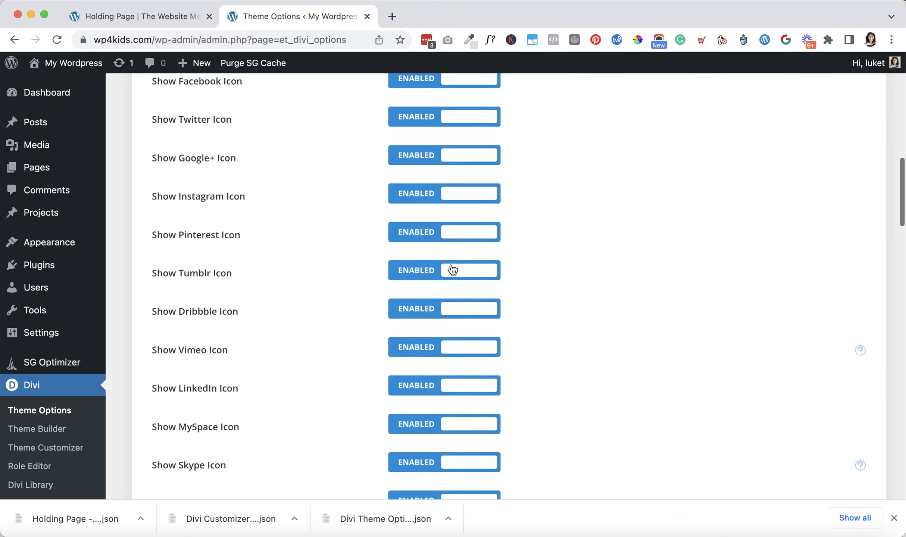
{"action": "scroll", "coordinate": [451, 264], "scroll_direction": "up", "scroll_amount": 2}
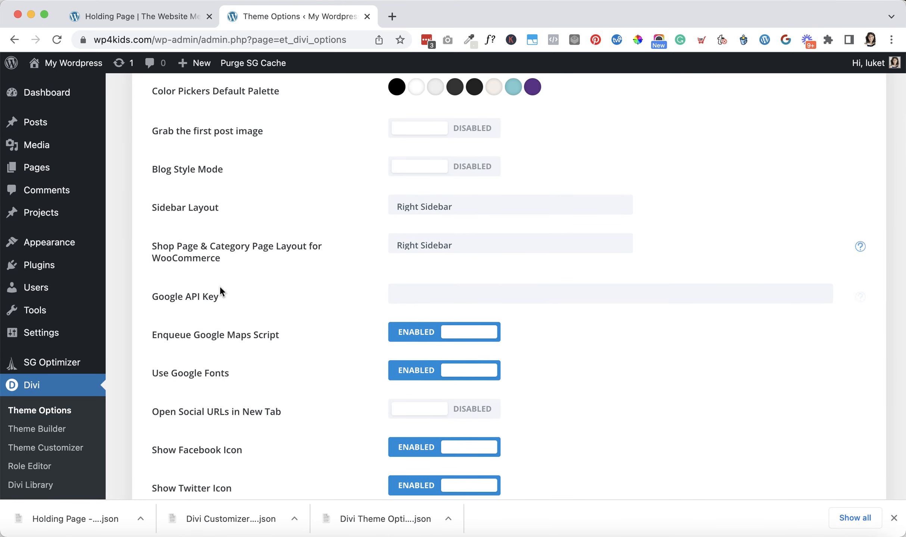
{"action": "left_click", "coordinate": [42, 449]}
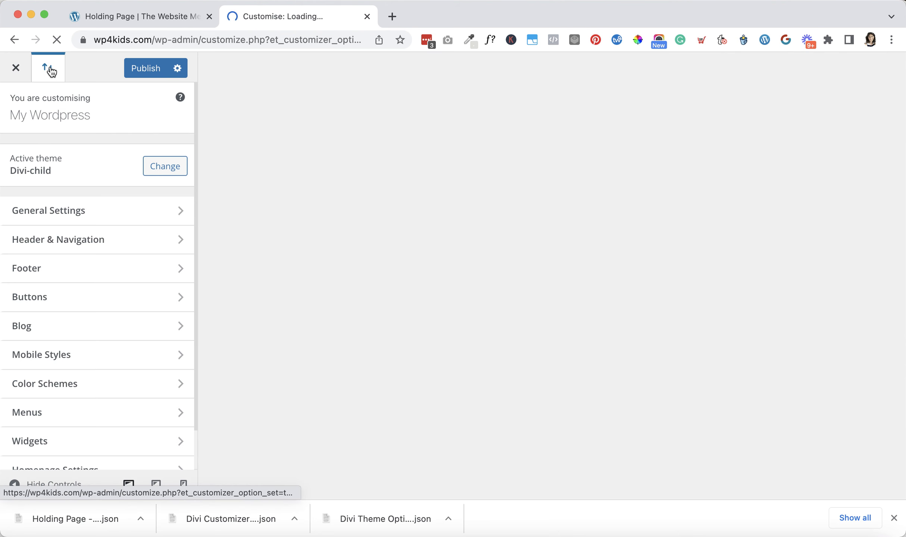
{"action": "left_click", "coordinate": [50, 65]}
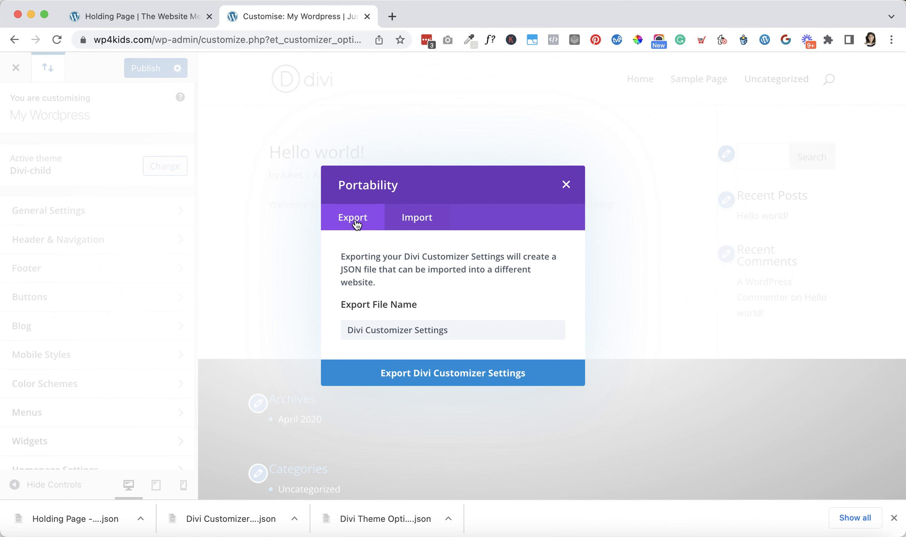
{"action": "left_click", "coordinate": [415, 222]}
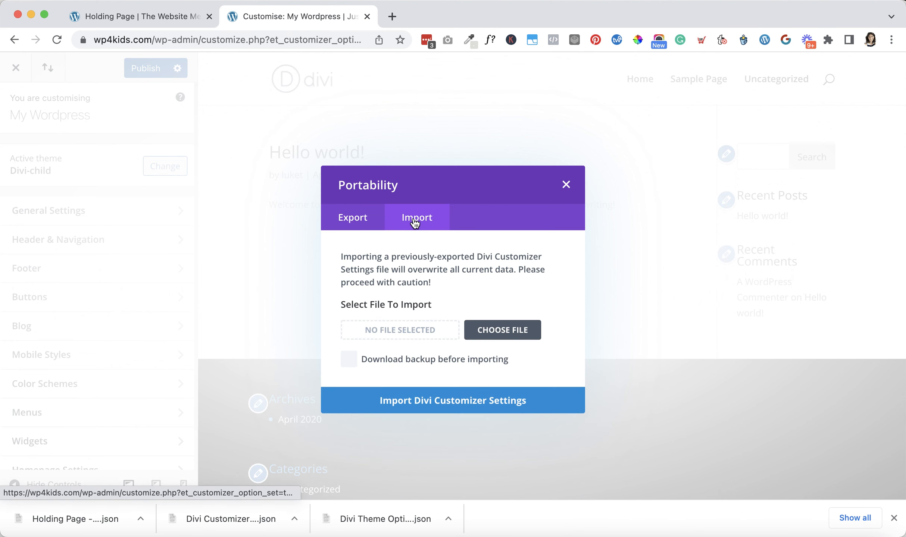
{"action": "left_click_drag", "start_coordinate": [239, 518], "coordinate": [393, 329]}
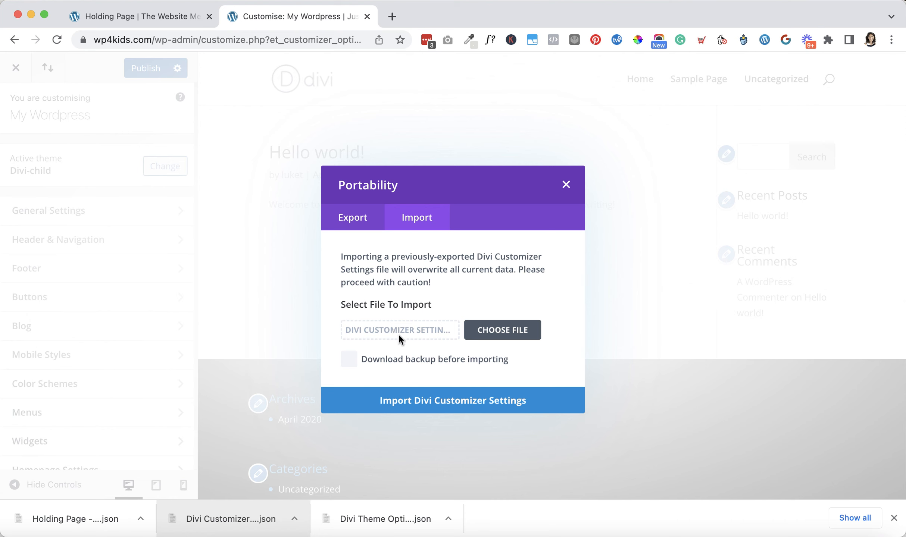
{"action": "left_click", "coordinate": [454, 406]}
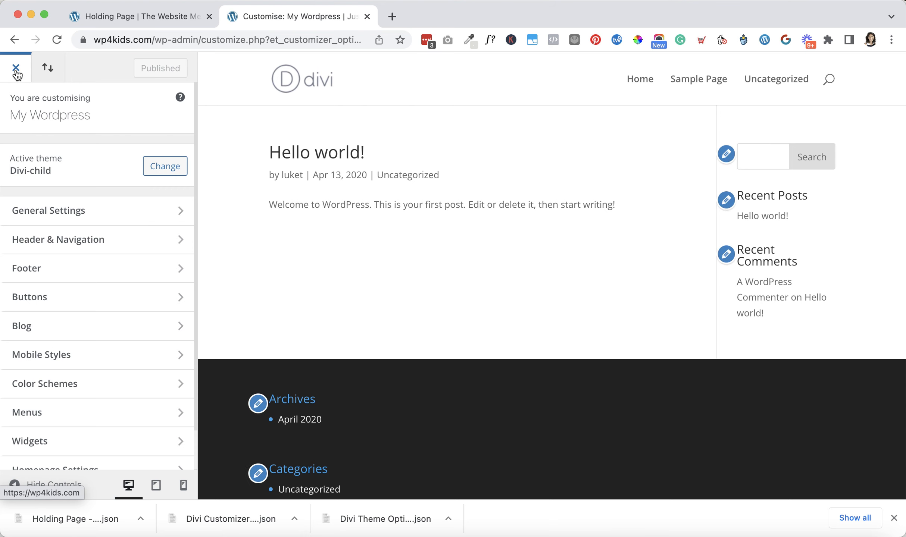
{"action": "left_click", "coordinate": [15, 72]}
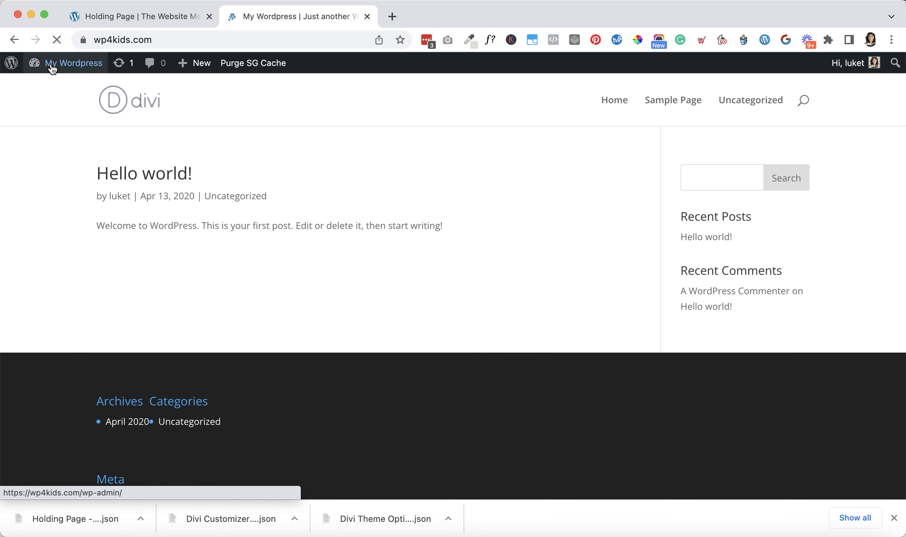
Add a new page from the dashboard, dismiss the block editor welcome guide and title the page "Holding test"
{"action": "mouse_move", "coordinate": [52, 66]}
{"action": "left_click", "coordinate": [53, 86]}
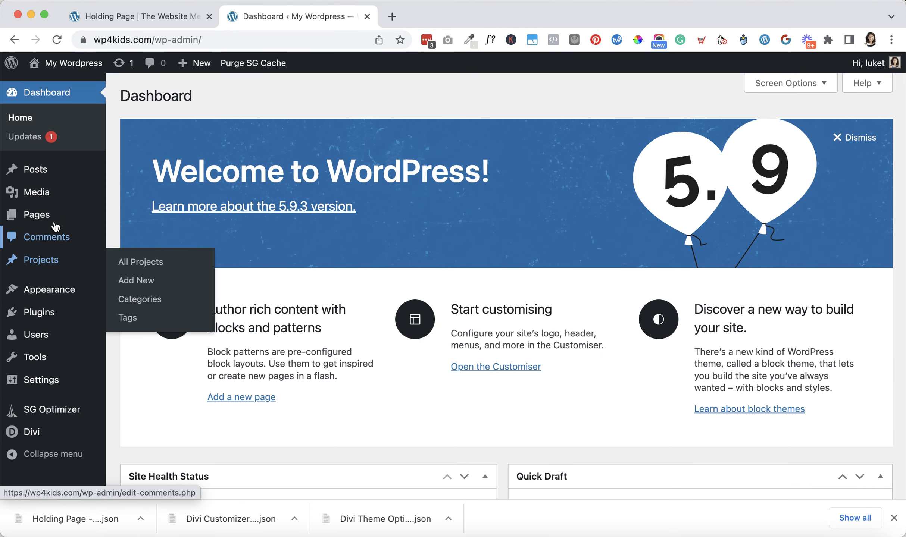
{"action": "mouse_move", "coordinate": [53, 218]}
{"action": "left_click", "coordinate": [130, 239]}
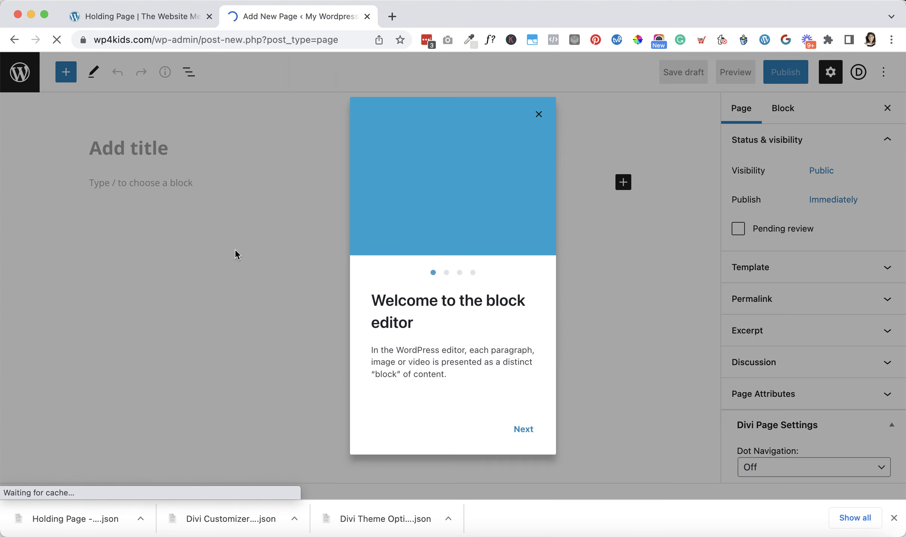
{"action": "left_click", "coordinate": [538, 114]}
{"action": "type", "text": "HOld"}
{"action": "key", "text": "BackSpace"}
{"action": "key", "text": "BackSpace"}
{"action": "key", "text": "BackSpace"}
{"action": "type", "text": "olding test"}
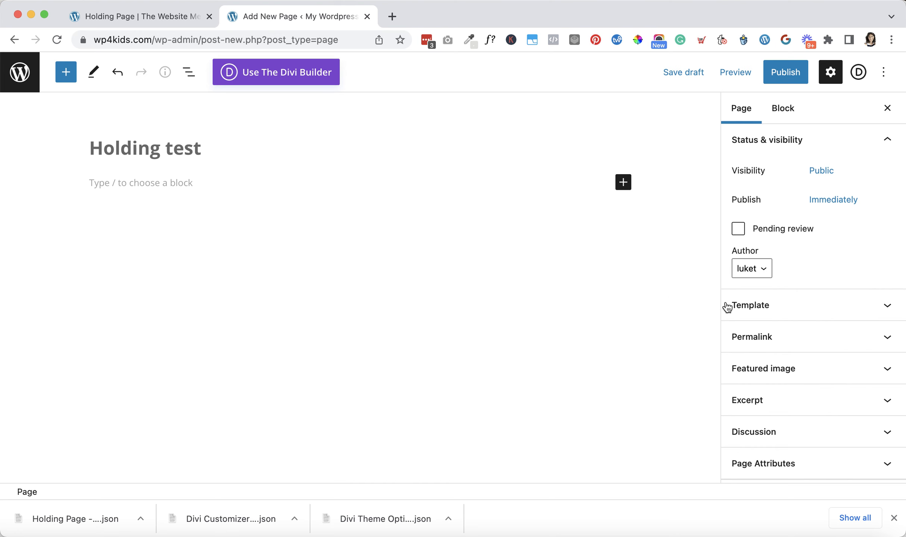
Set the page template to Blank Page and open the page in the Divi Builder
{"action": "left_click", "coordinate": [770, 305]}
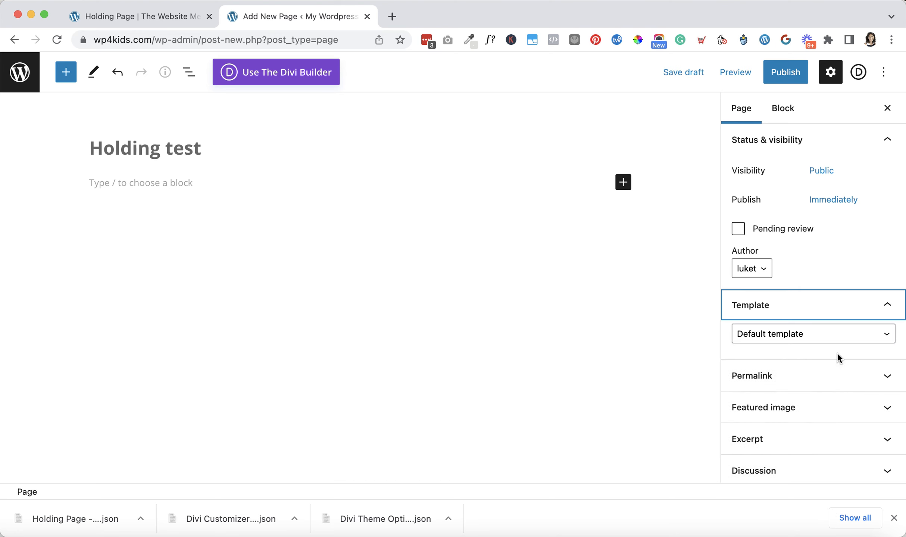
{"action": "left_click", "coordinate": [834, 336]}
{"action": "left_click", "coordinate": [814, 349]}
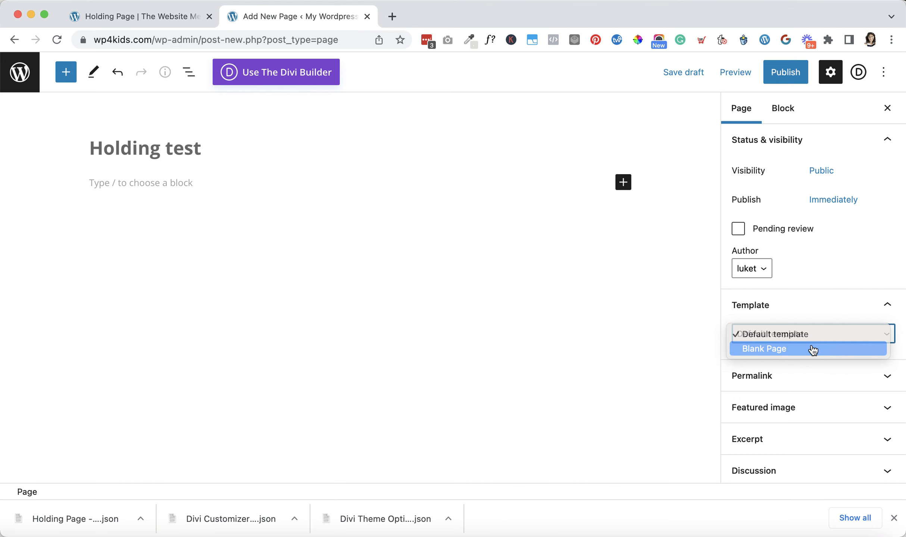
{"action": "left_click", "coordinate": [286, 78]}
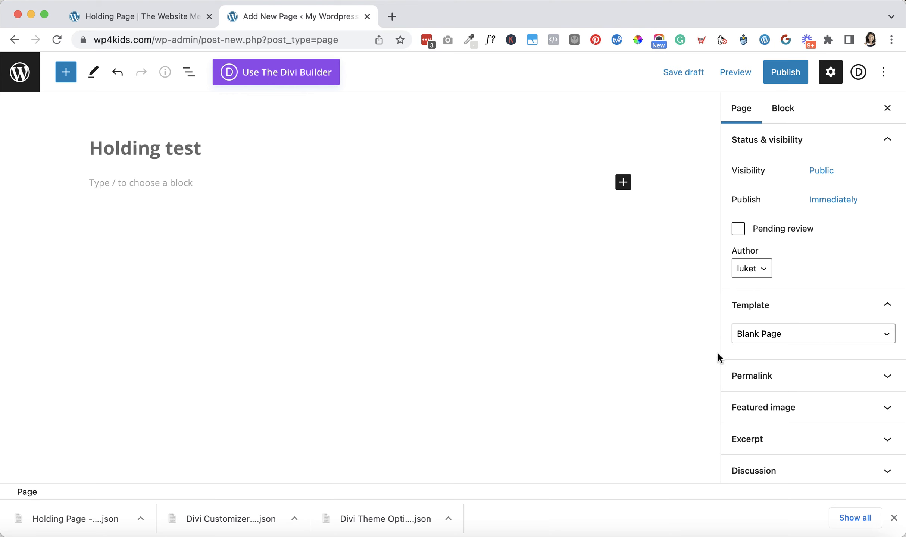
{"action": "scroll", "coordinate": [769, 368], "scroll_direction": "down", "scroll_amount": 1}
{"action": "scroll", "coordinate": [770, 369], "scroll_direction": "down", "scroll_amount": 3}
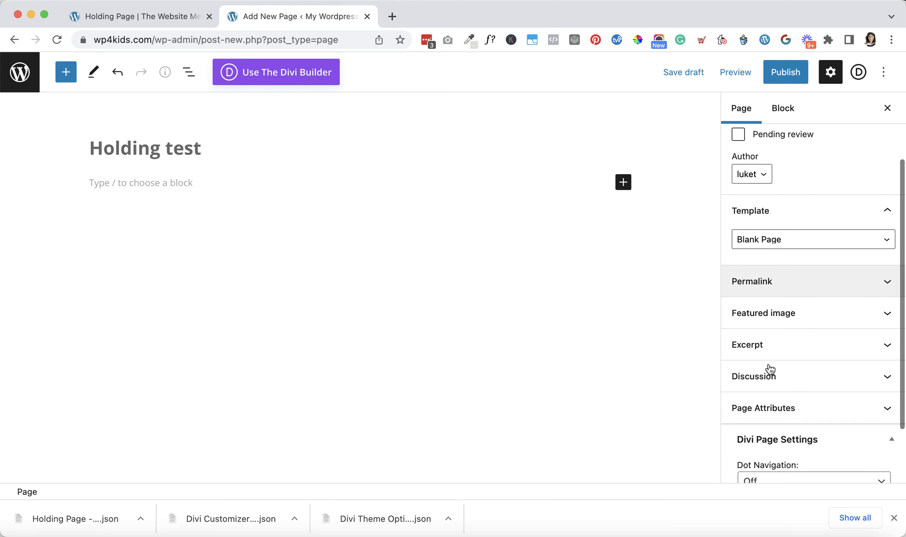
{"action": "scroll", "coordinate": [770, 369], "scroll_direction": "down", "scroll_amount": 1}
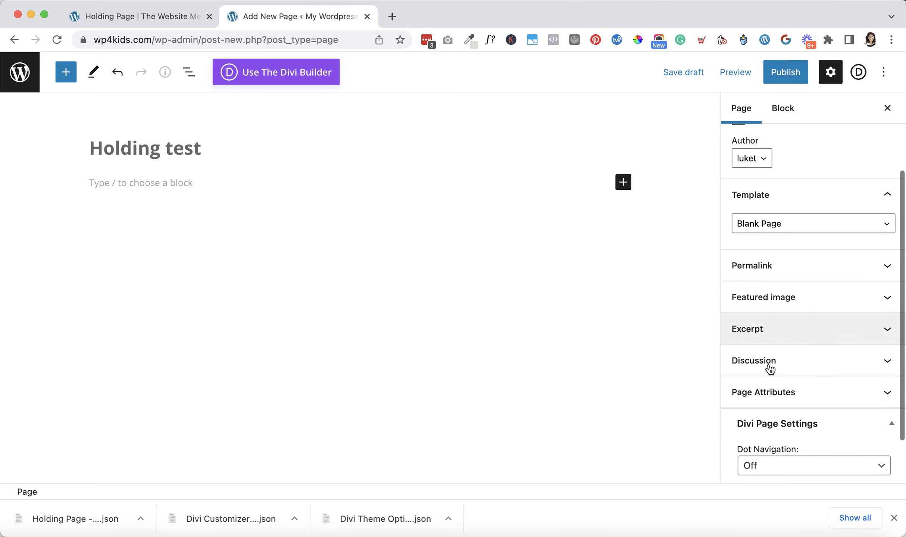
{"action": "scroll", "coordinate": [769, 365], "scroll_direction": "down", "scroll_amount": 3}
{"action": "scroll", "coordinate": [768, 368], "scroll_direction": "up", "scroll_amount": 8}
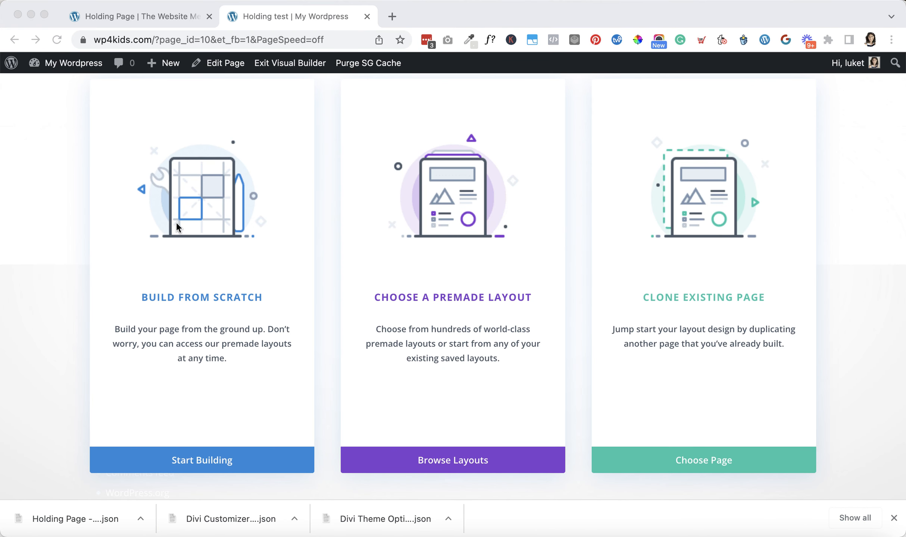
Start building the page from scratch and dismiss the row insertion dialog
{"action": "left_click", "coordinate": [216, 227]}
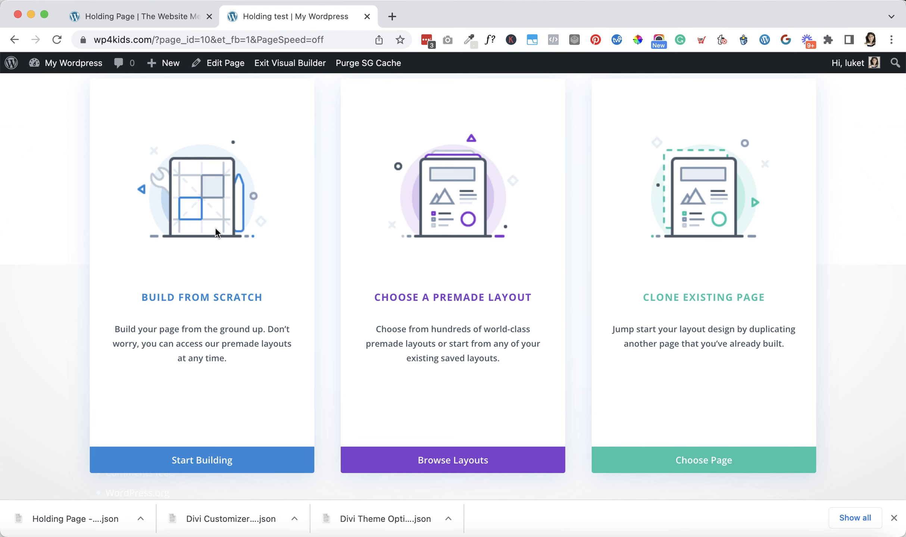
{"action": "left_click", "coordinate": [209, 231]}
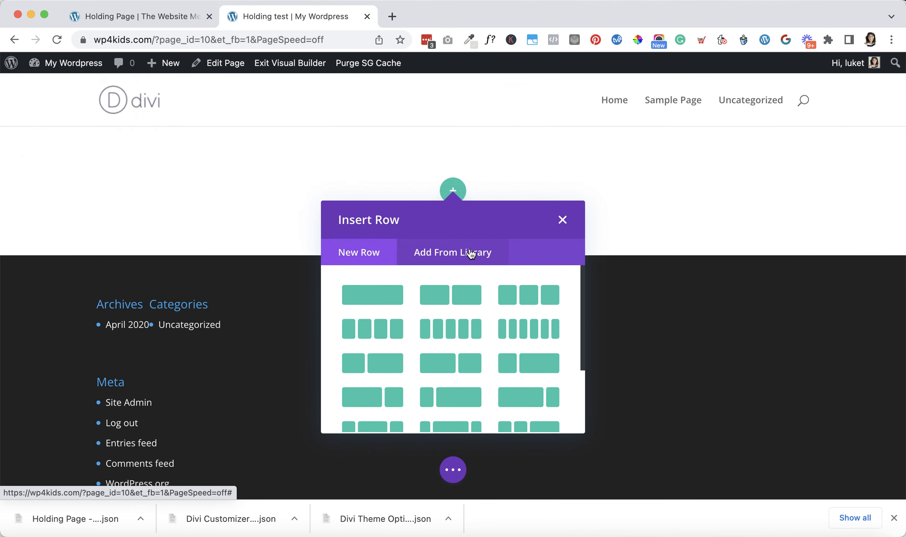
{"action": "left_click", "coordinate": [563, 218]}
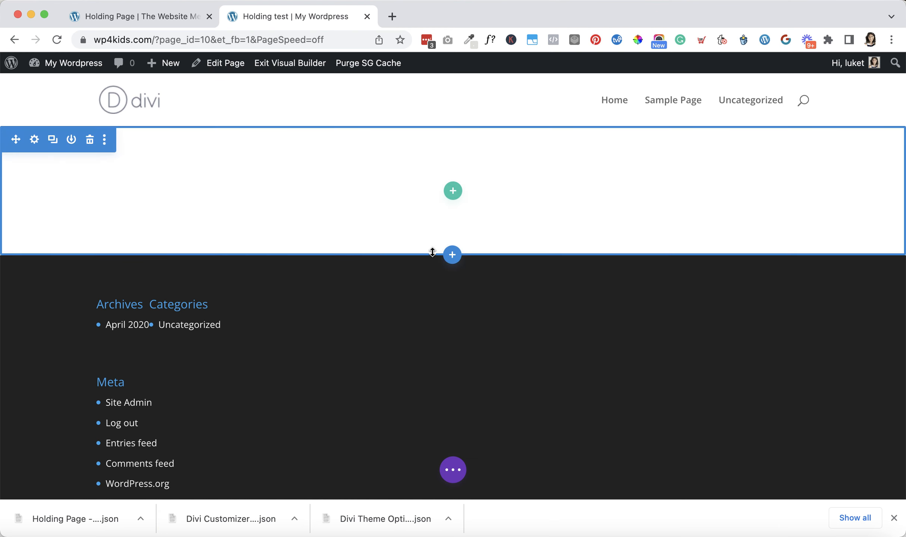
Import the Holding Page - websitename.json builder layout with Replace Existing Content enabled, and save the page as a draft
{"action": "left_click", "coordinate": [456, 470]}
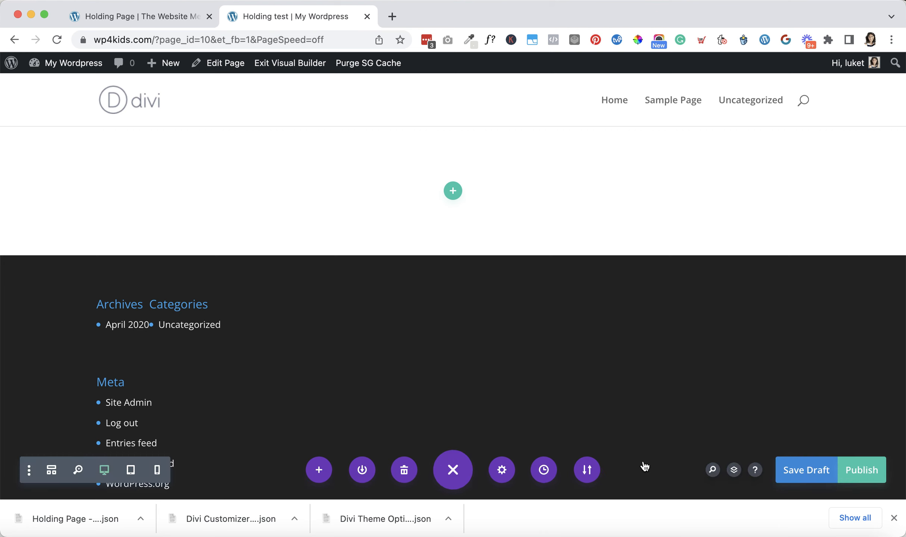
{"action": "left_click", "coordinate": [588, 471]}
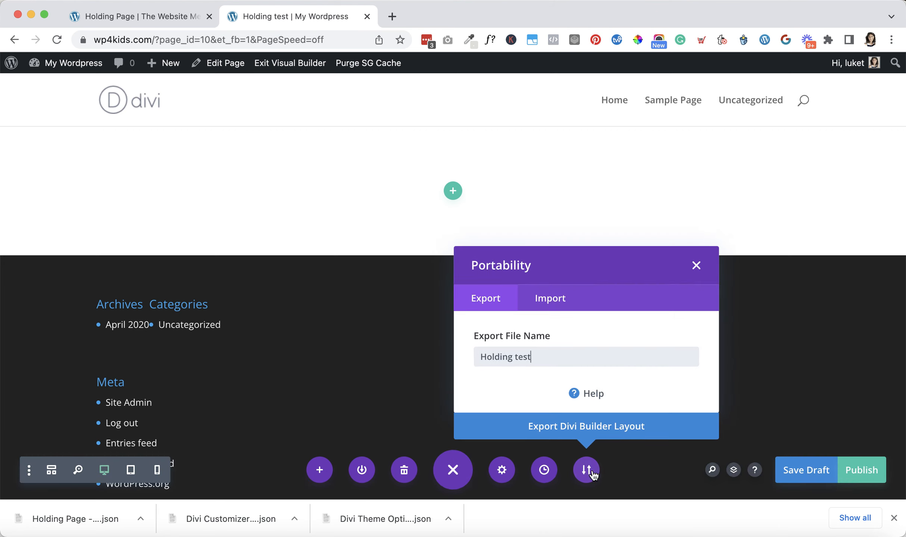
{"action": "left_click", "coordinate": [553, 298]}
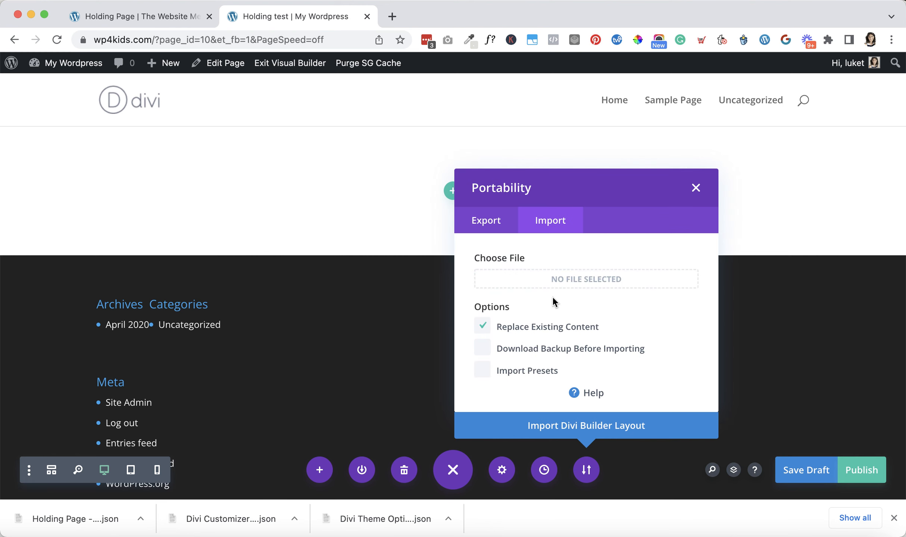
{"action": "left_click_drag", "start_coordinate": [102, 518], "coordinate": [486, 298]}
{"action": "left_click_drag", "start_coordinate": [517, 271], "coordinate": [518, 279]}
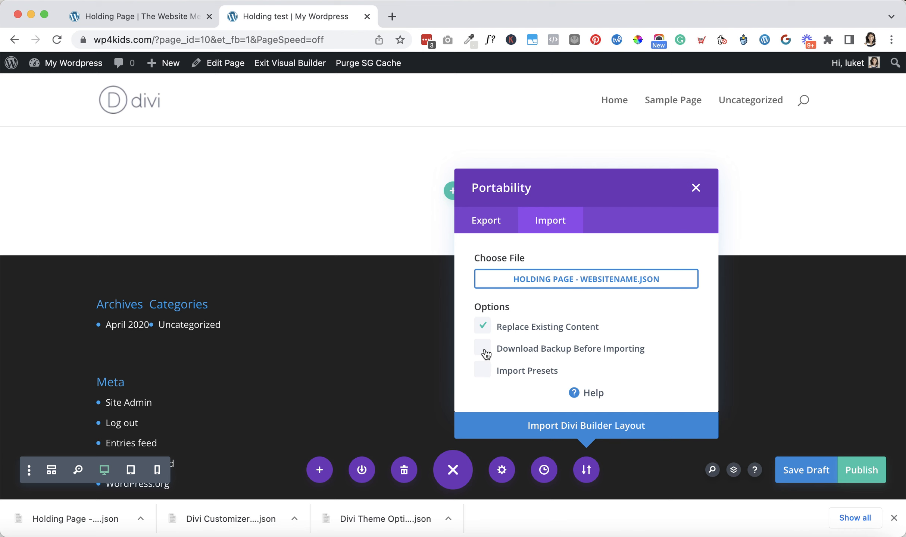
{"action": "left_click", "coordinate": [585, 429]}
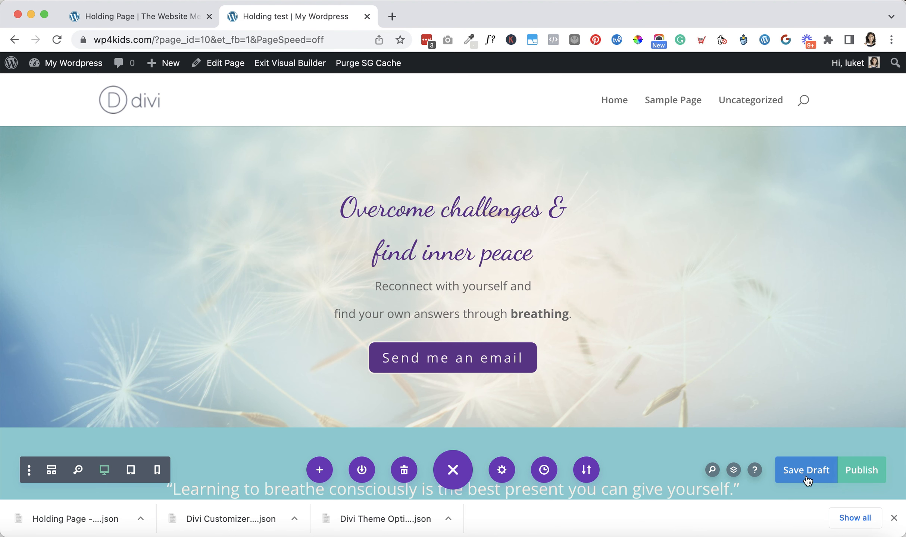
{"action": "left_click", "coordinate": [807, 474]}
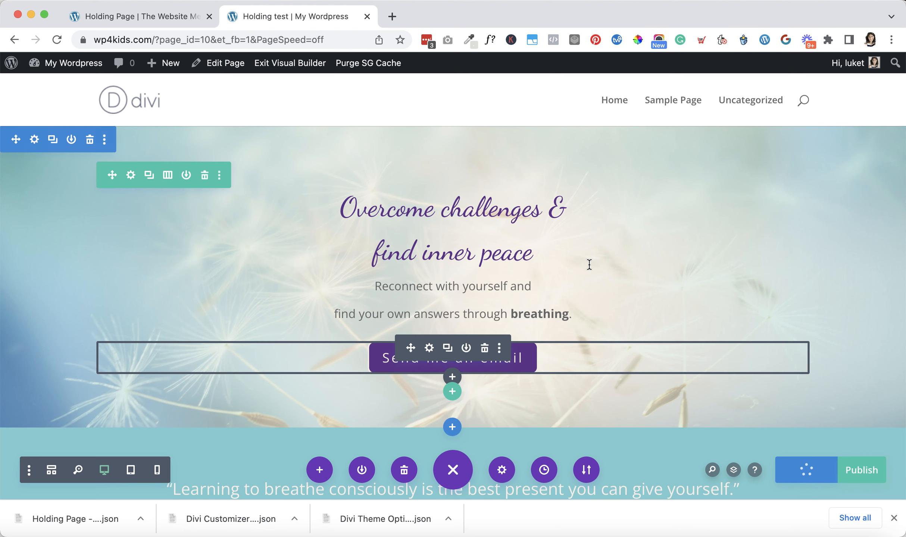